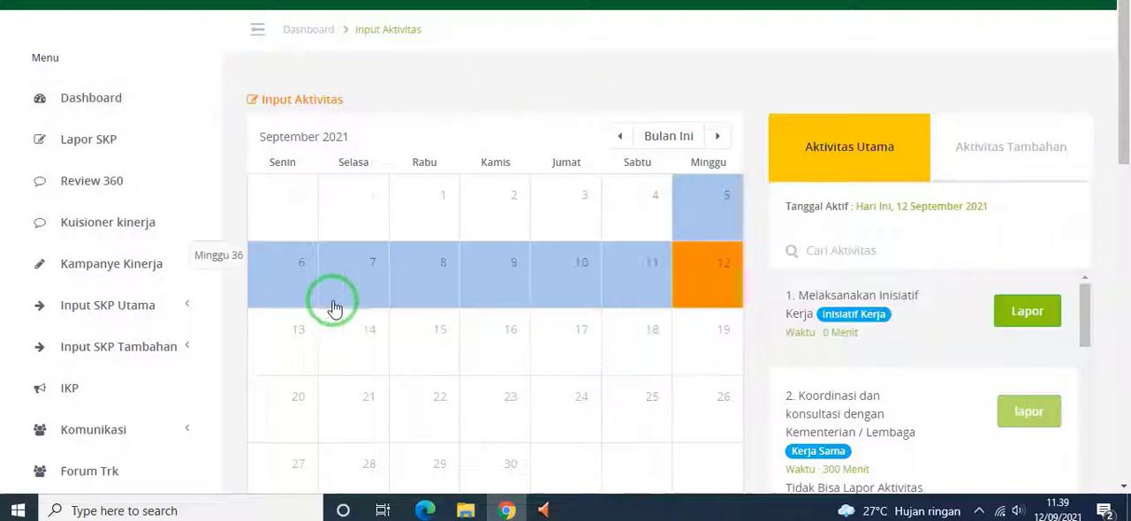
Open the Input SKP page under Input SKP Utama and look over the employee performance plan list
left_click(115, 310)
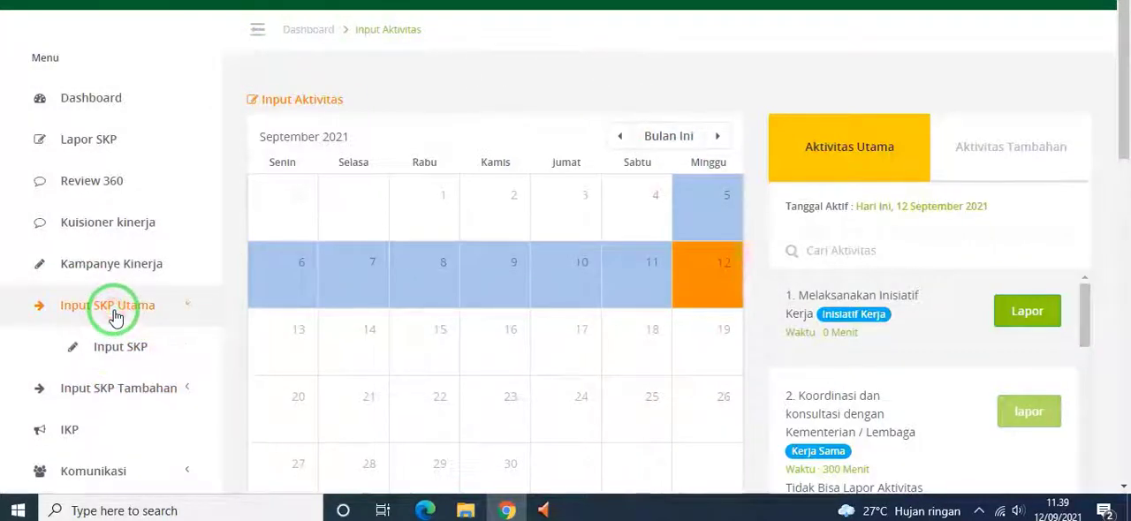
left_click(110, 352)
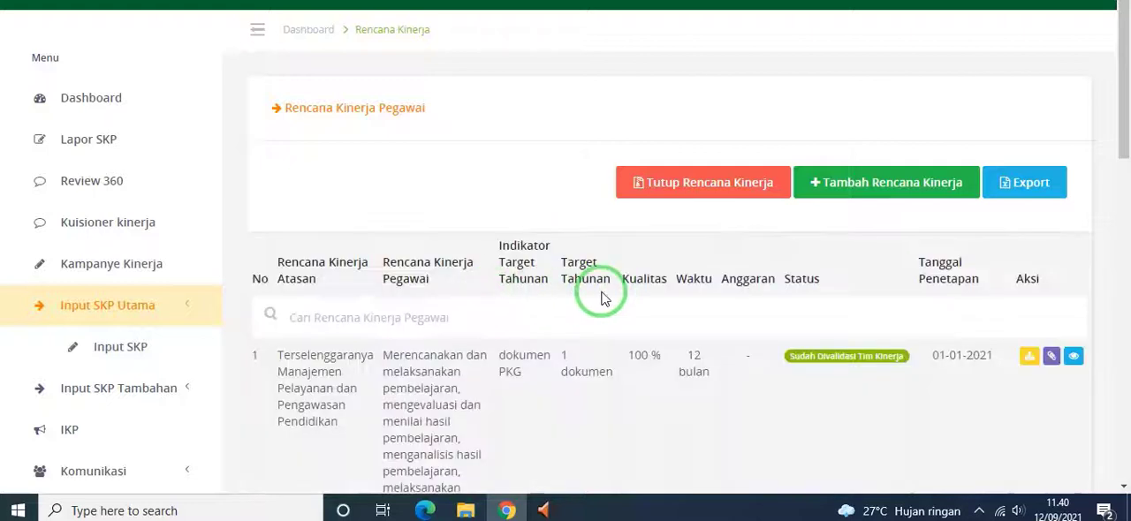
scroll(601, 298, "down", 1)
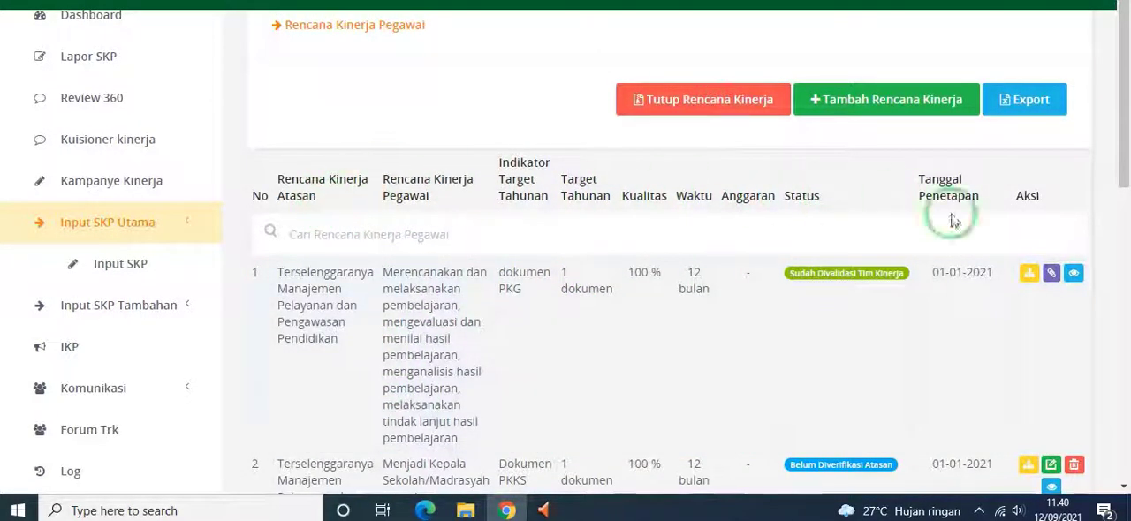
scroll(740, 247, "down", 5)
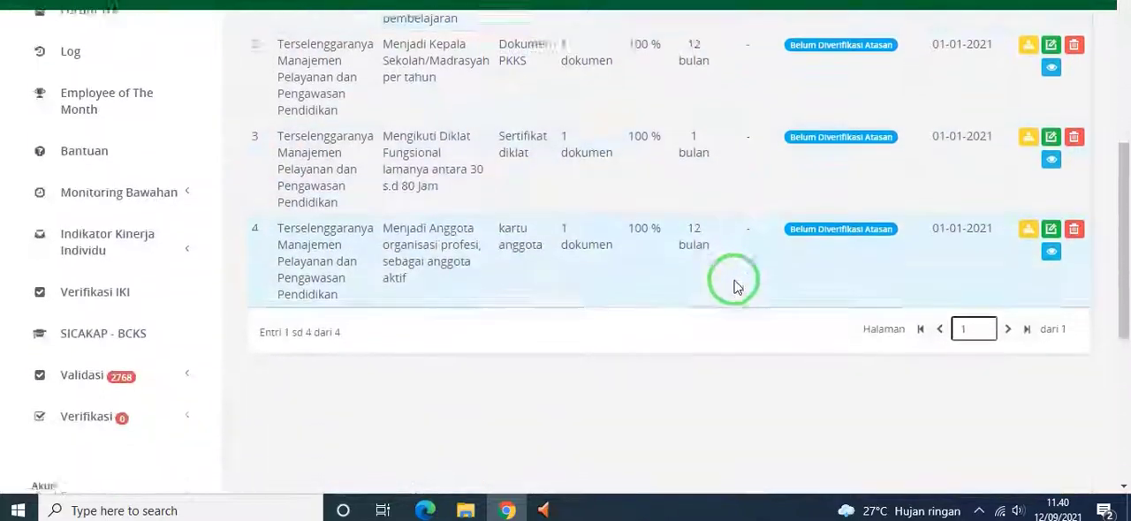
scroll(716, 283, "up", 5)
scroll(172, 262, "up", 1)
scroll(309, 278, "down", 5)
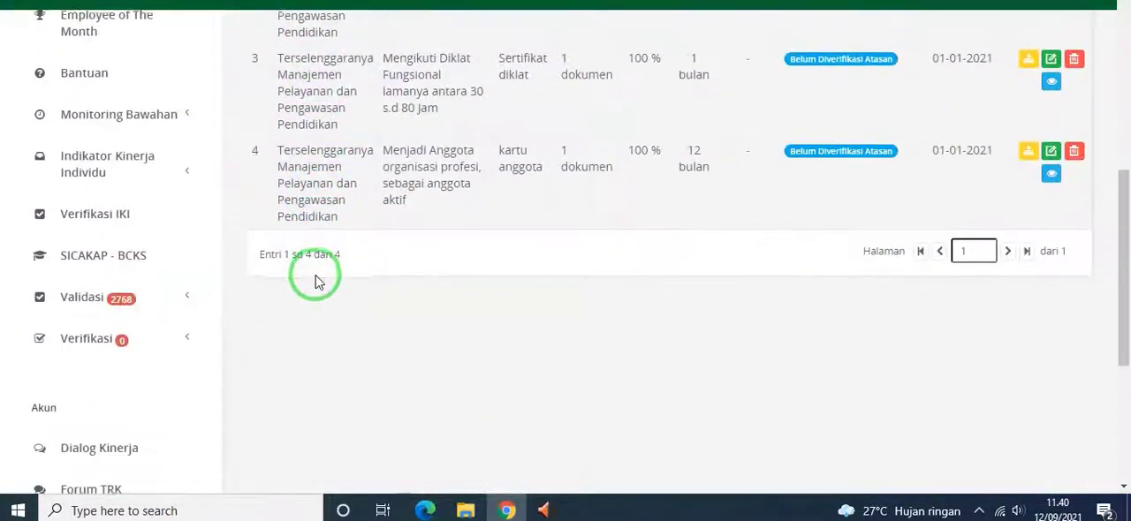
scroll(317, 279, "up", 6)
scroll(316, 279, "up", 1)
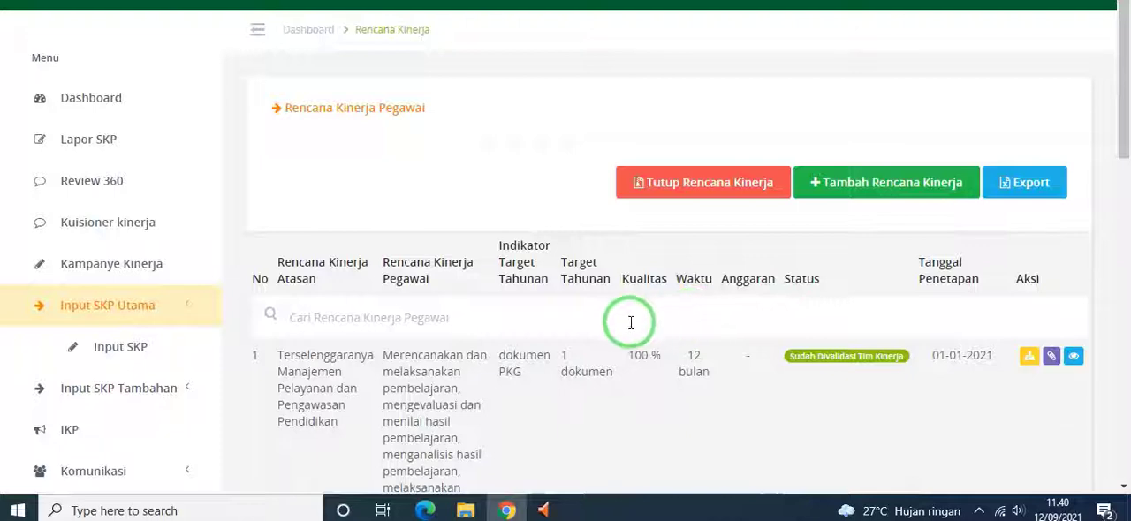
Examine each performance plan's description, annual target indicator, quality, duration and validation status in the list
scroll(631, 323, "down", 1)
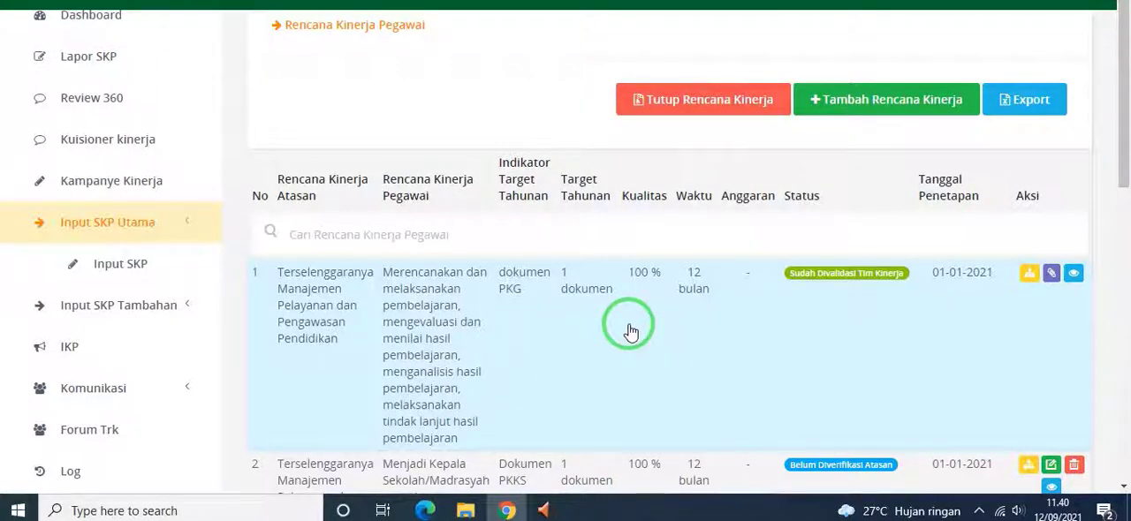
scroll(631, 332, "down", 1)
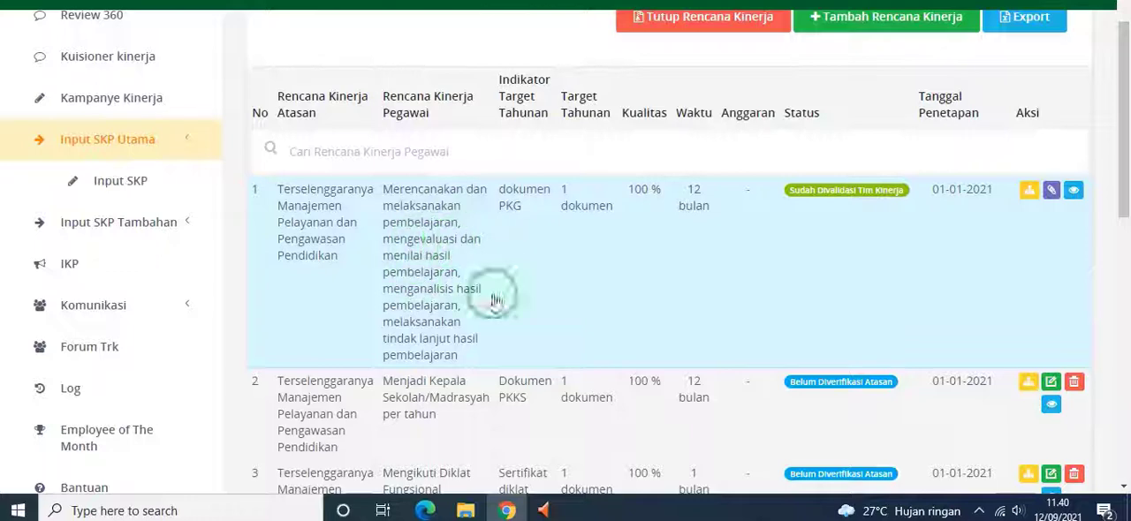
scroll(441, 309, "down", 1)
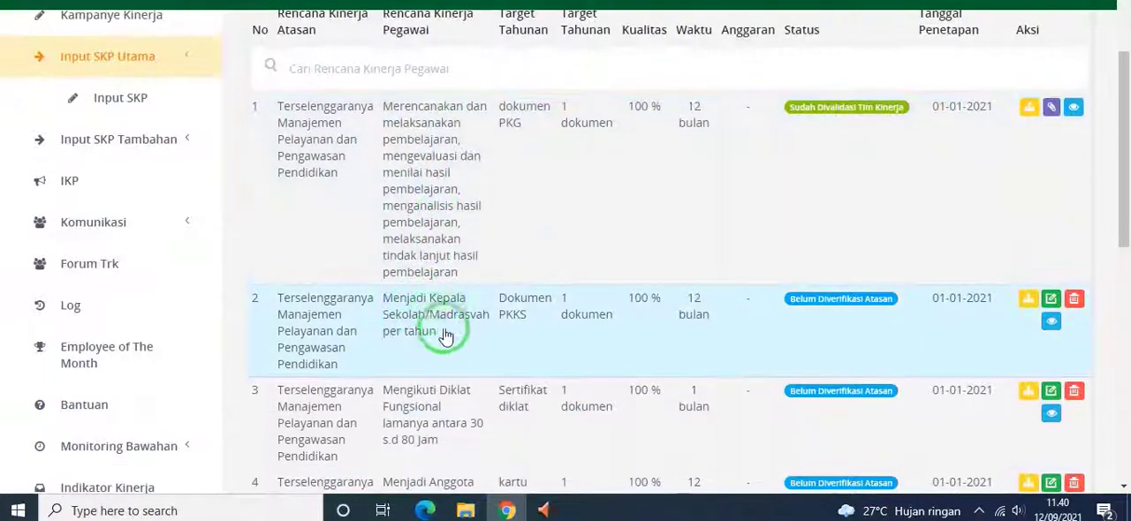
scroll(449, 327, "down", 1)
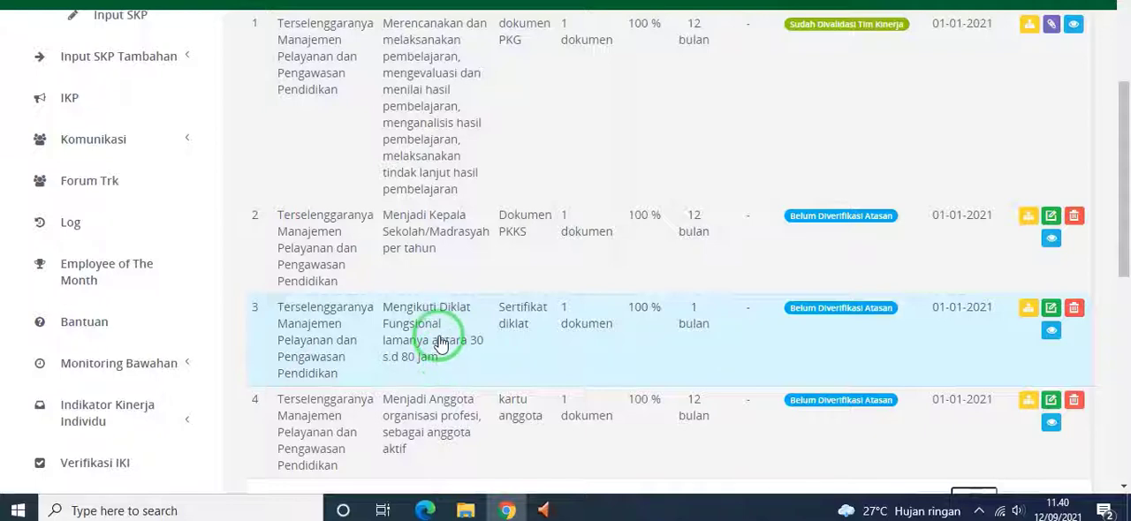
scroll(440, 343, "down", 1)
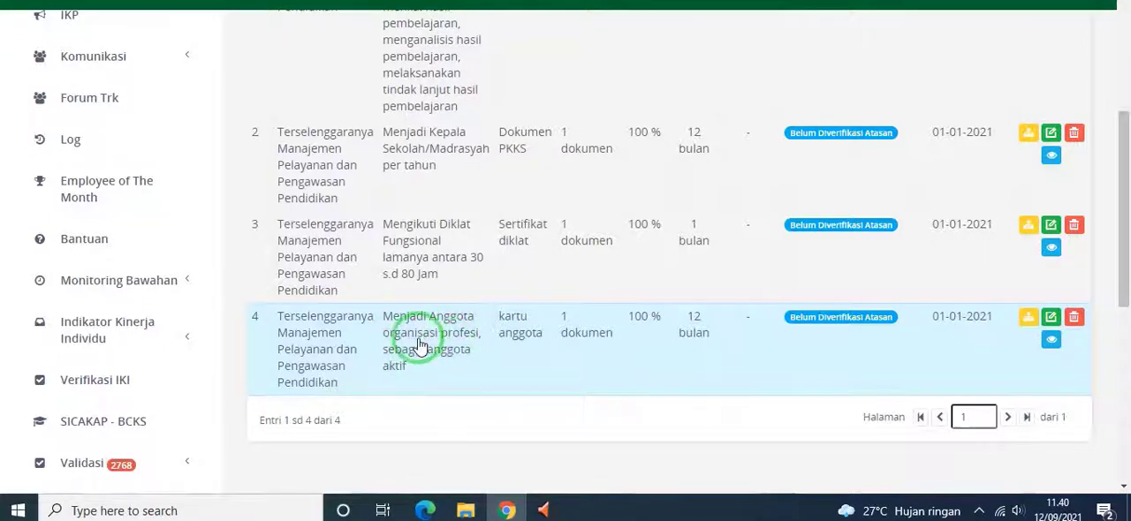
scroll(421, 345, "up", 3)
scroll(433, 313, "down", 1)
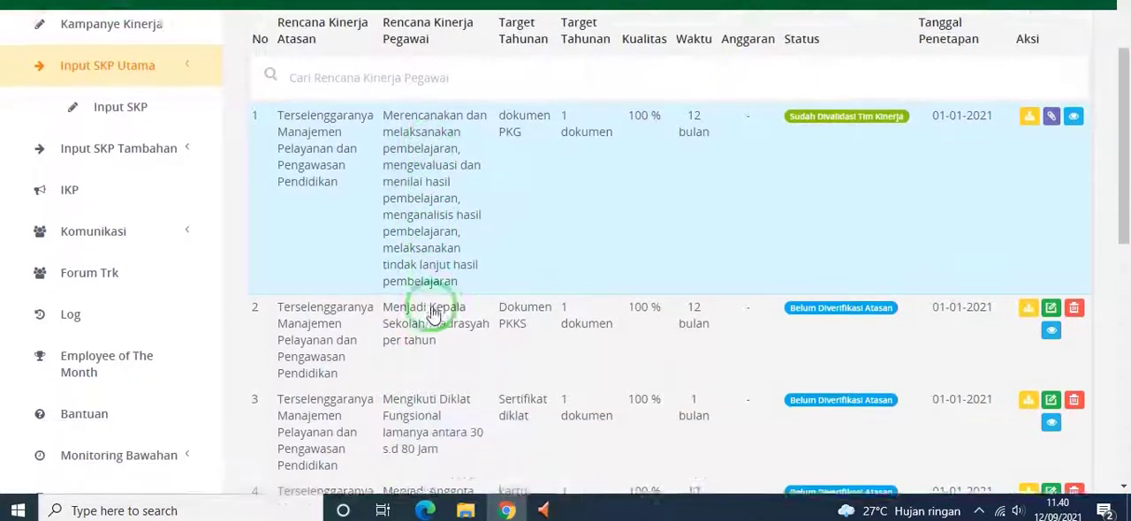
scroll(433, 314, "down", 1)
scroll(434, 379, "up", 3)
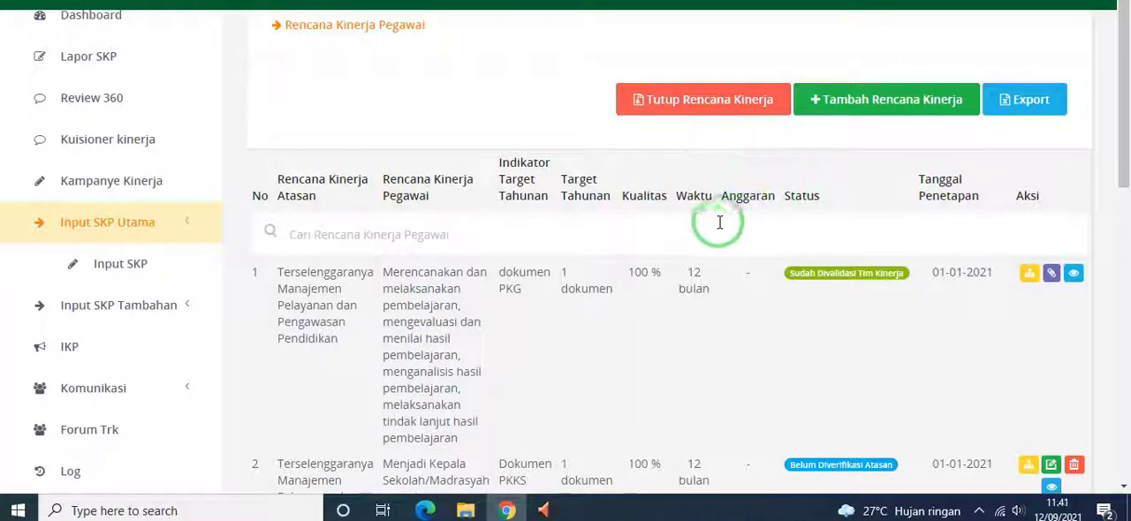
scroll(709, 235, "down", 3)
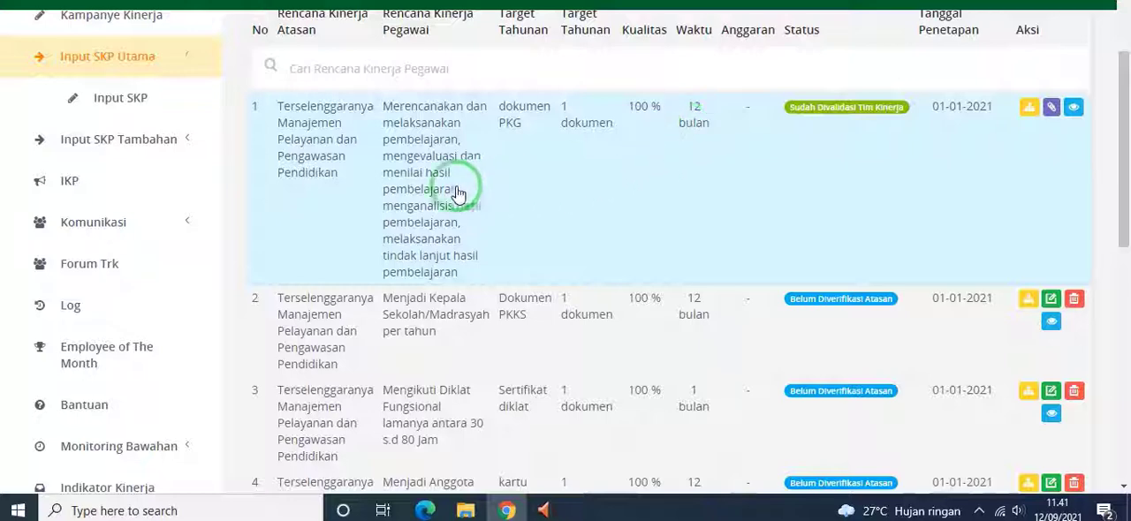
scroll(495, 265, "down", 1)
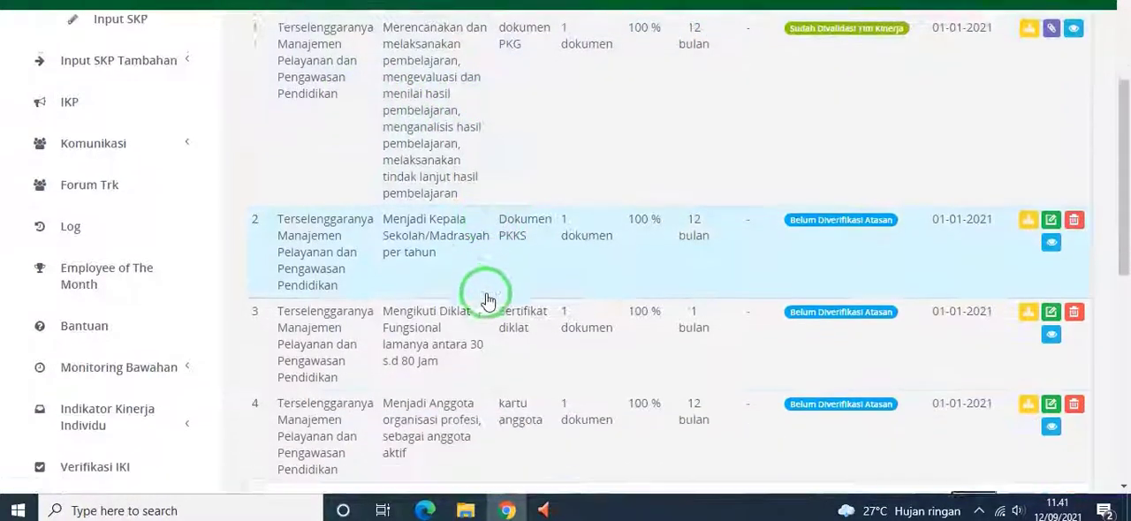
scroll(462, 273, "up", 1)
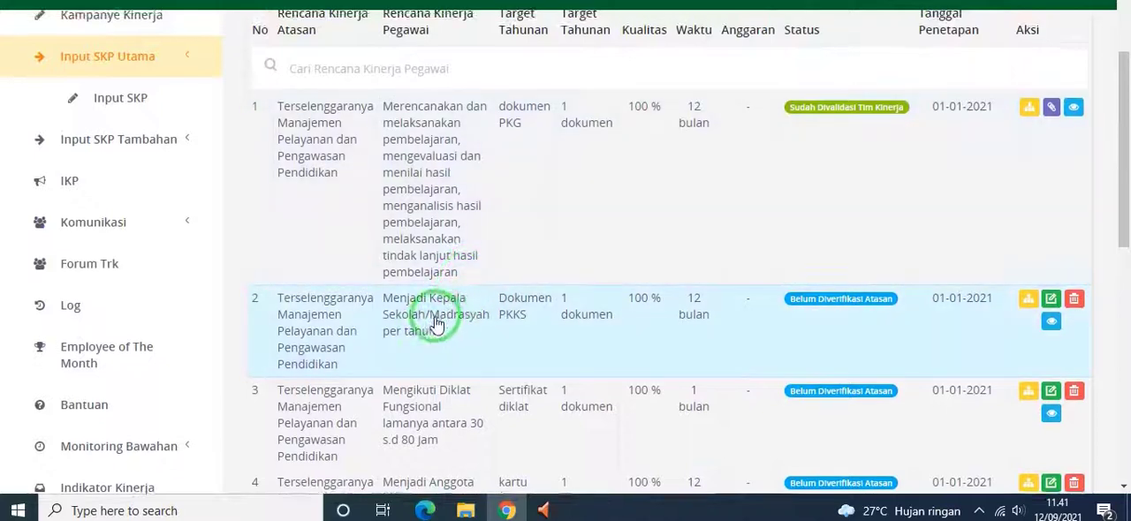
View the edit form of the plan "Menjadi Kepala Sekolah/Madrasyah per tahun" and close it without changes
left_click(1051, 301)
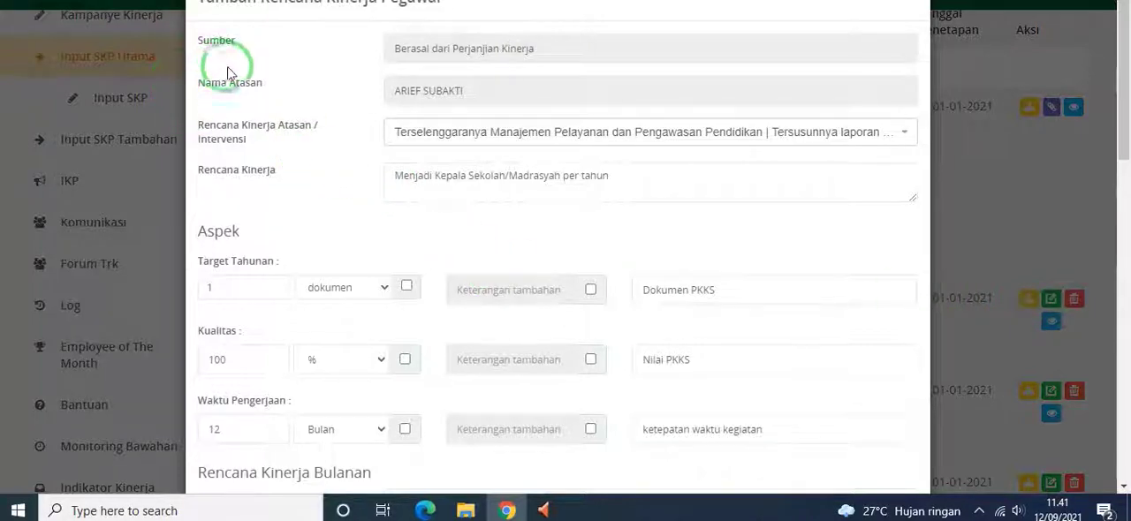
left_click(901, 8)
scroll(924, 121, "up", 2)
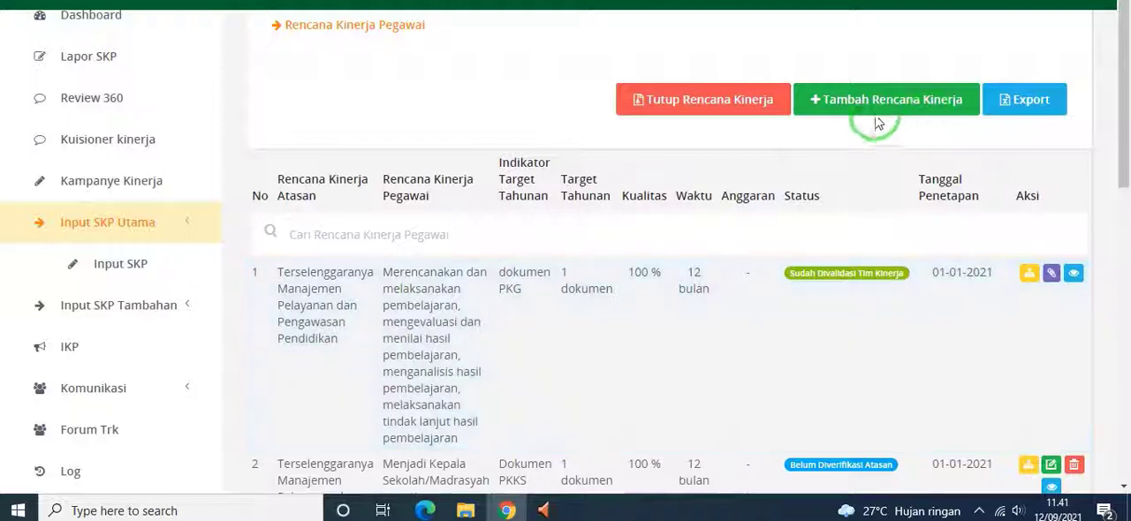
scroll(815, 104, "down", 1)
scroll(816, 103, "up", 1)
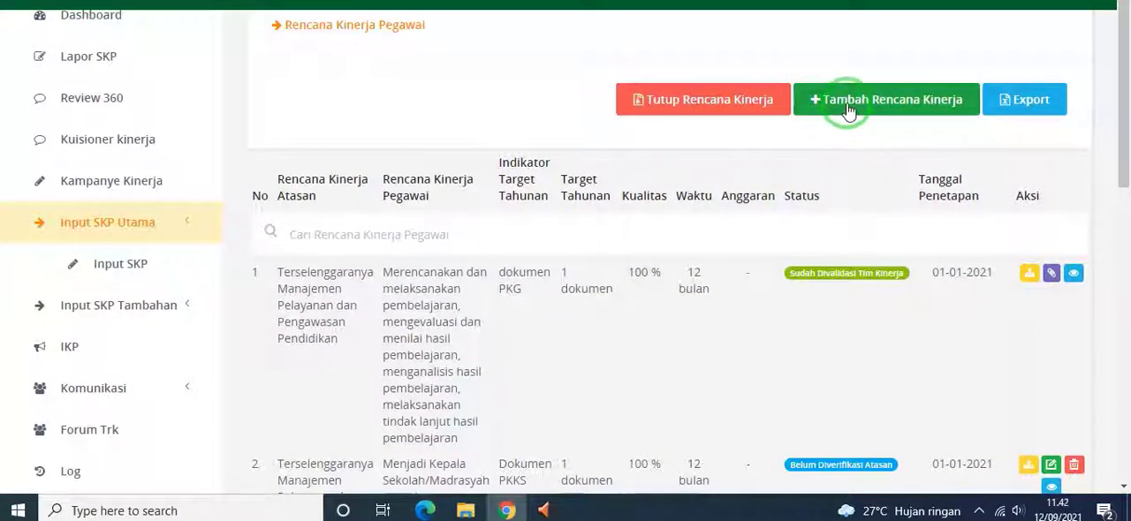
Start a new performance plan with "Terselenggaranya Manajemen Pelayanan dan Pengawasan Pendidikan | Tersusunnya laporan kinerja tahunan" as the superior's plan
left_click(846, 106)
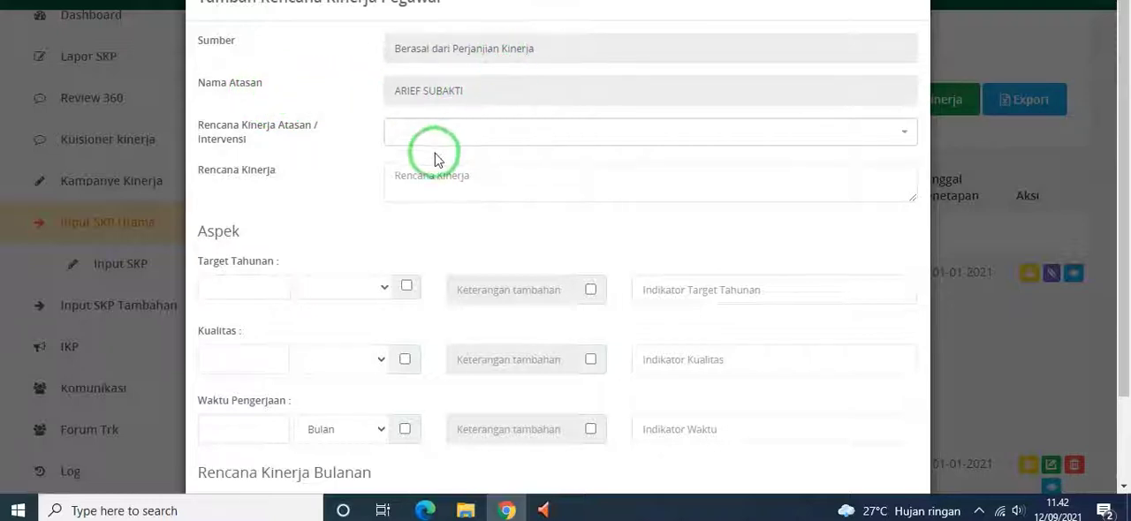
left_click(896, 136)
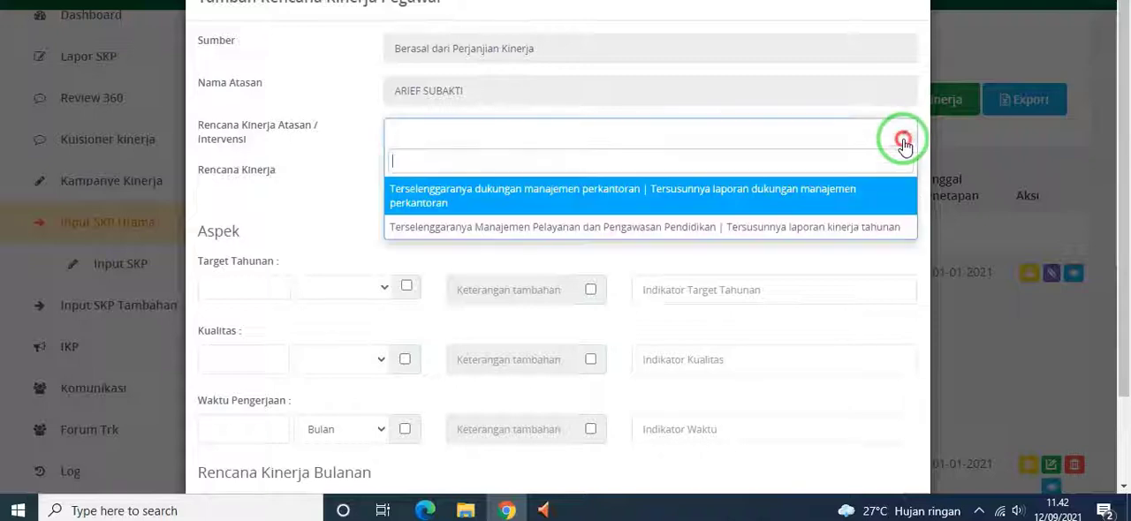
left_click(631, 228)
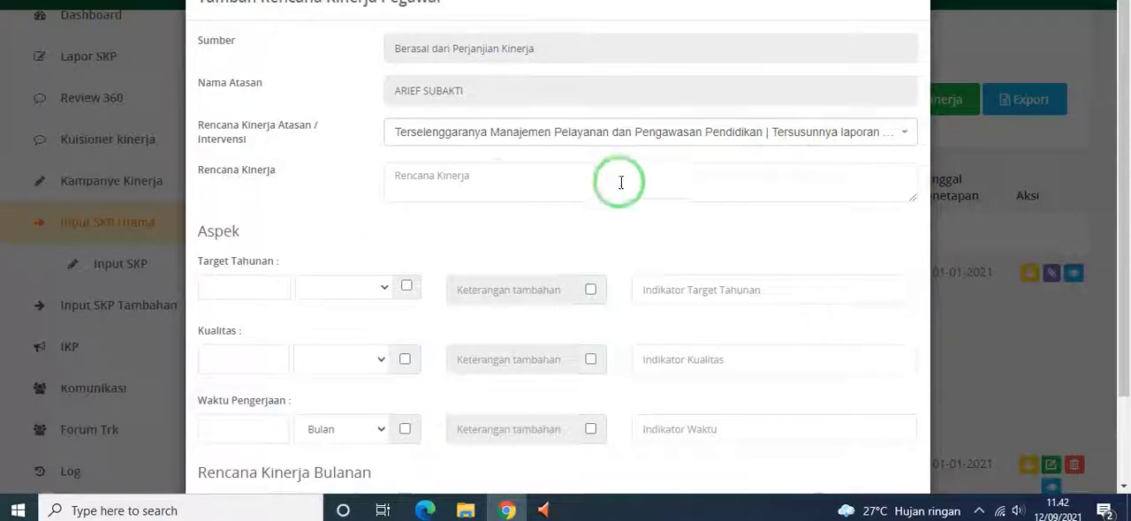
left_click(463, 185)
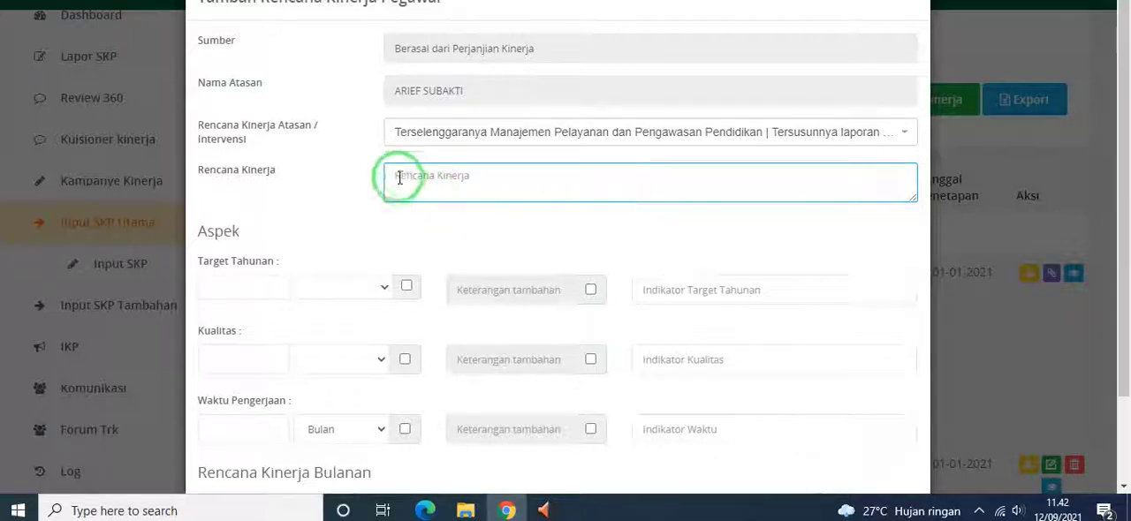
Set Waktu Pengerjaan to 12 Bulan, review the monthly plan rows, and close the form without saving
scroll(459, 225, "down", 2)
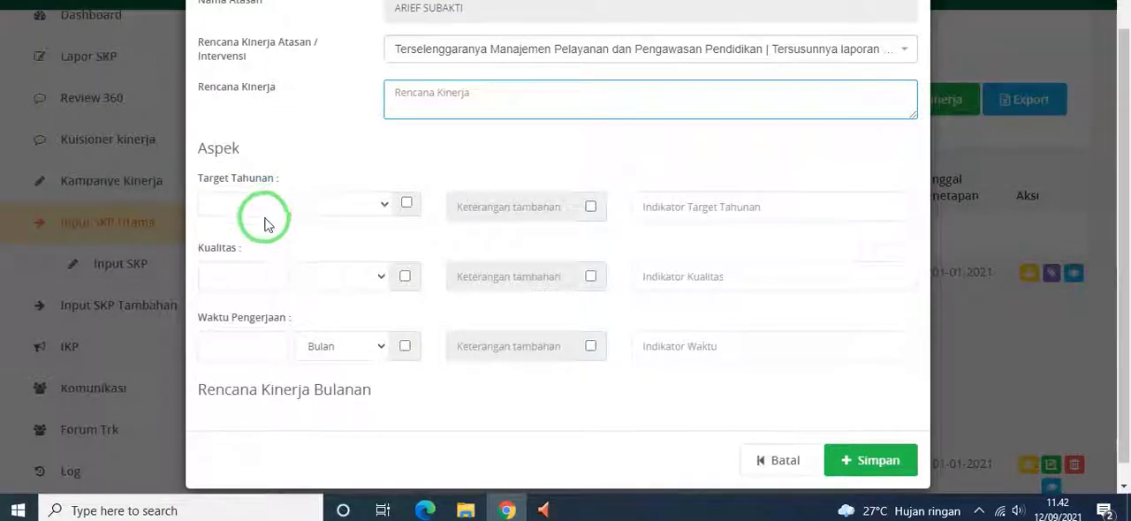
left_click(271, 205)
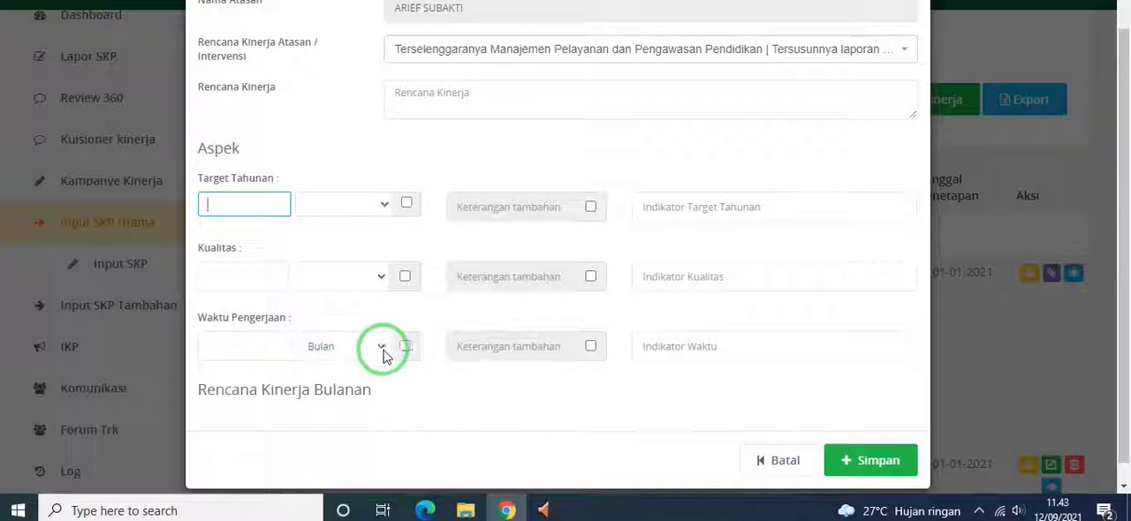
left_click(249, 346)
type("12")
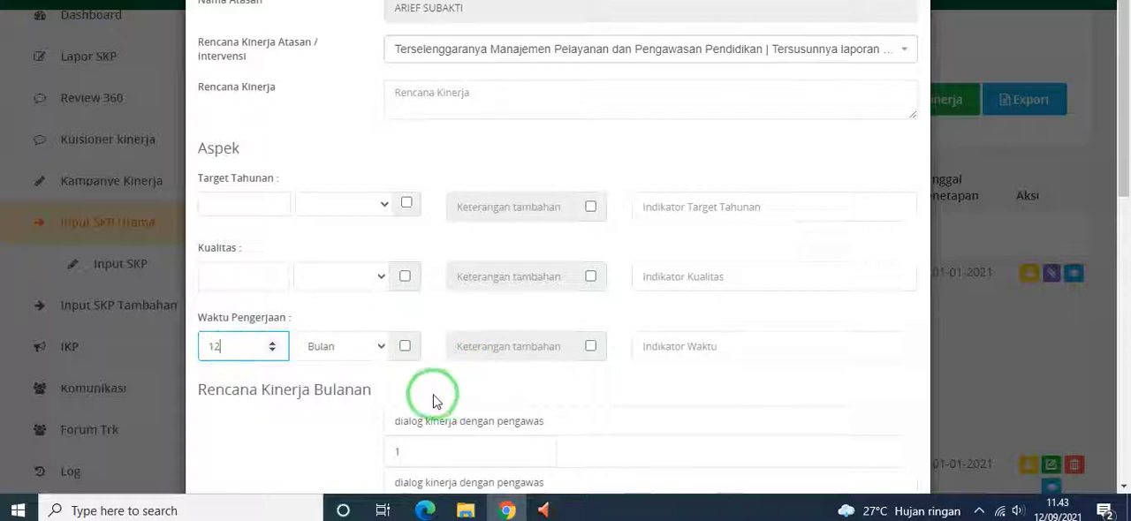
scroll(434, 398, "down", 2)
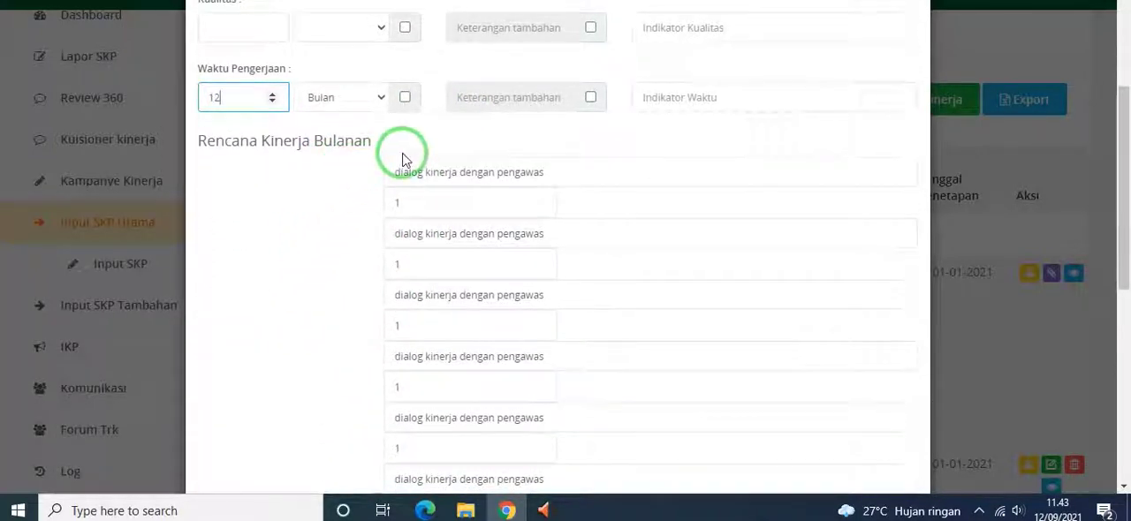
scroll(399, 354, "down", 5)
scroll(400, 367, "down", 3)
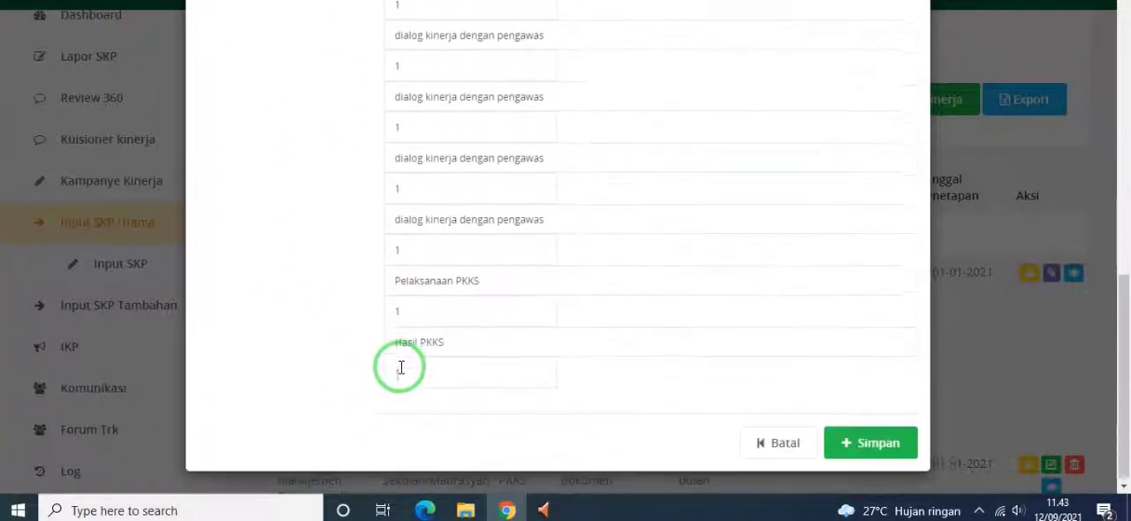
scroll(401, 367, "up", 15)
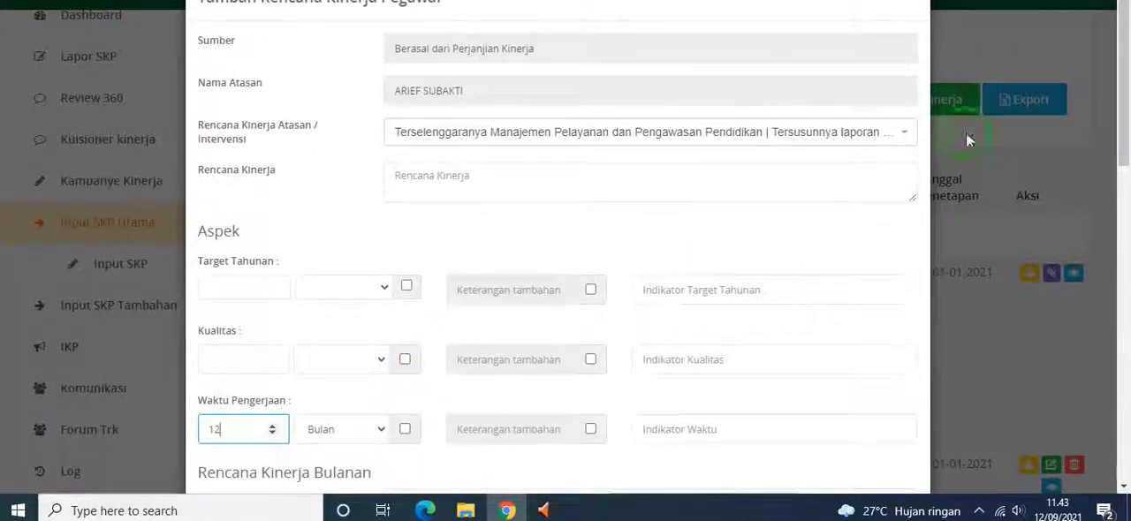
left_click(899, 6)
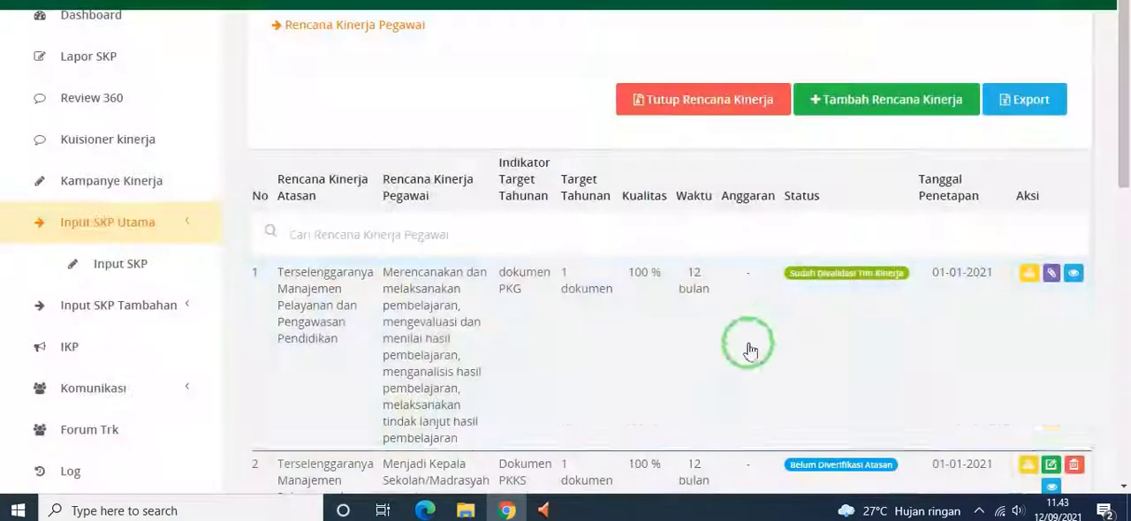
Open the plan "Menjadi Kepala Sekolah/Madrasyah per tahun" for editing and reselect the superior's plan ending in "Tersusunnya laporan kinerja tahunan"
scroll(398, 210, "down", 1)
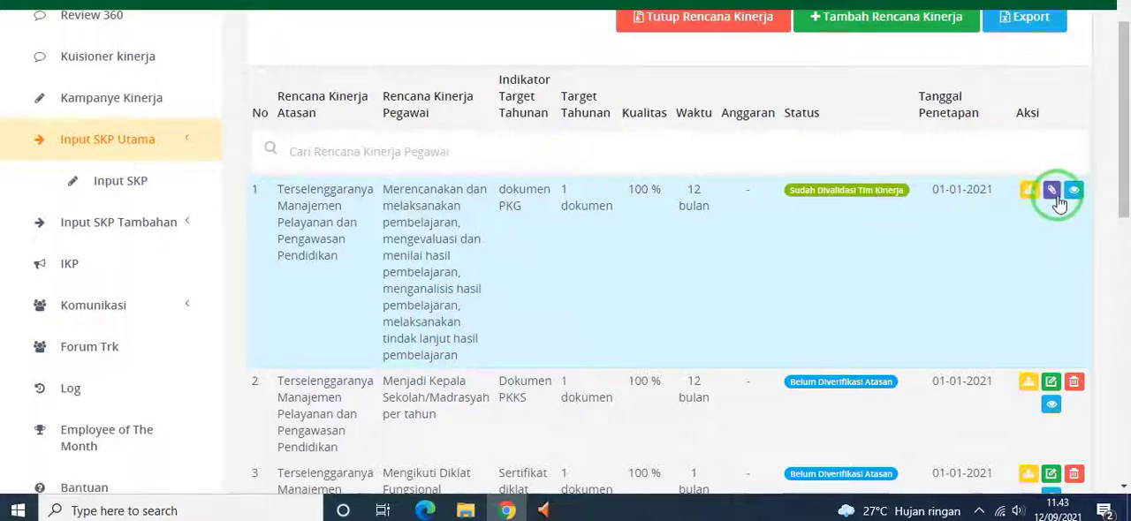
scroll(891, 226, "down", 1)
scroll(892, 226, "down", 1)
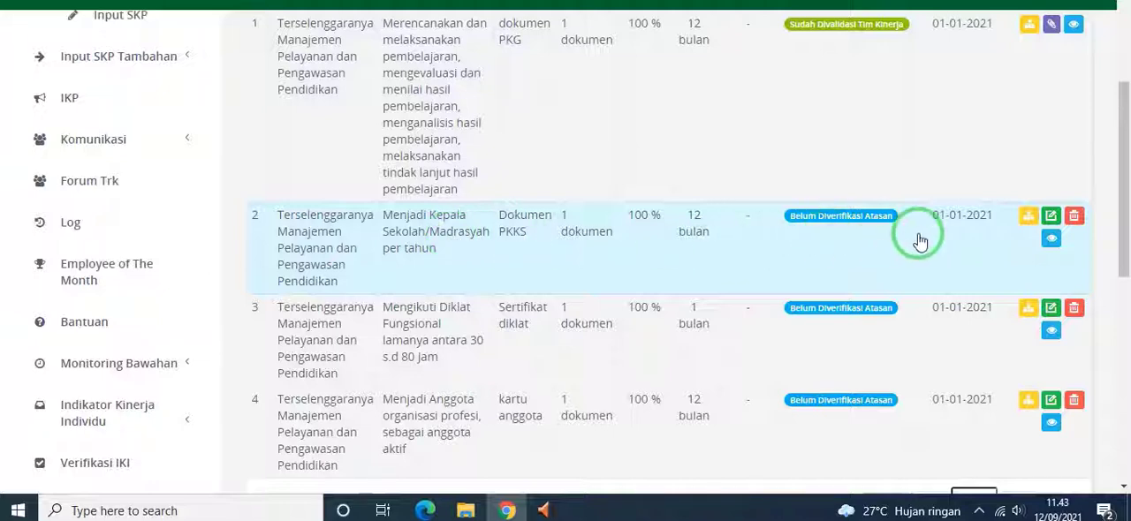
left_click(1052, 217)
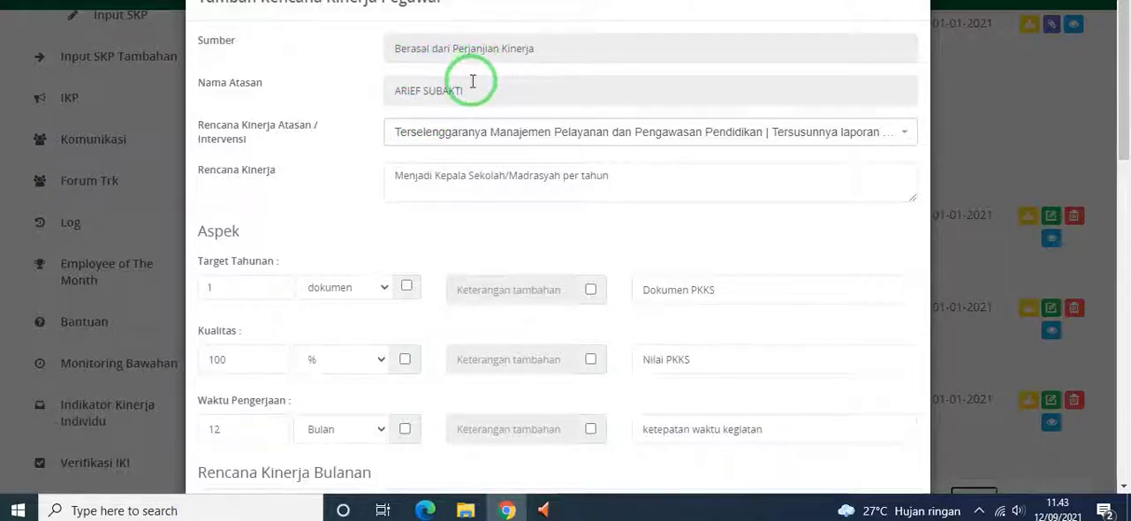
scroll(469, 84, "down", 1)
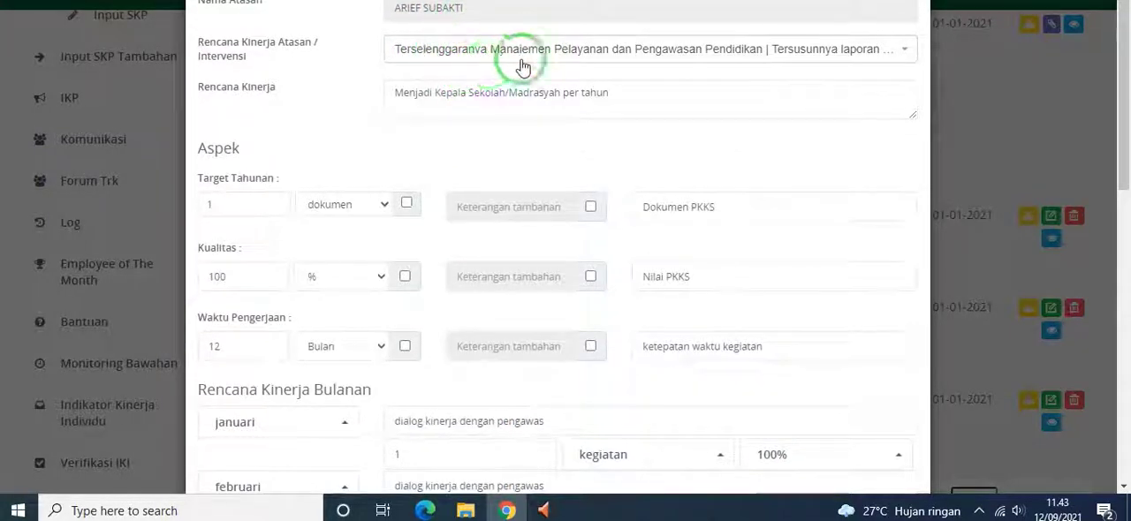
left_click(816, 62)
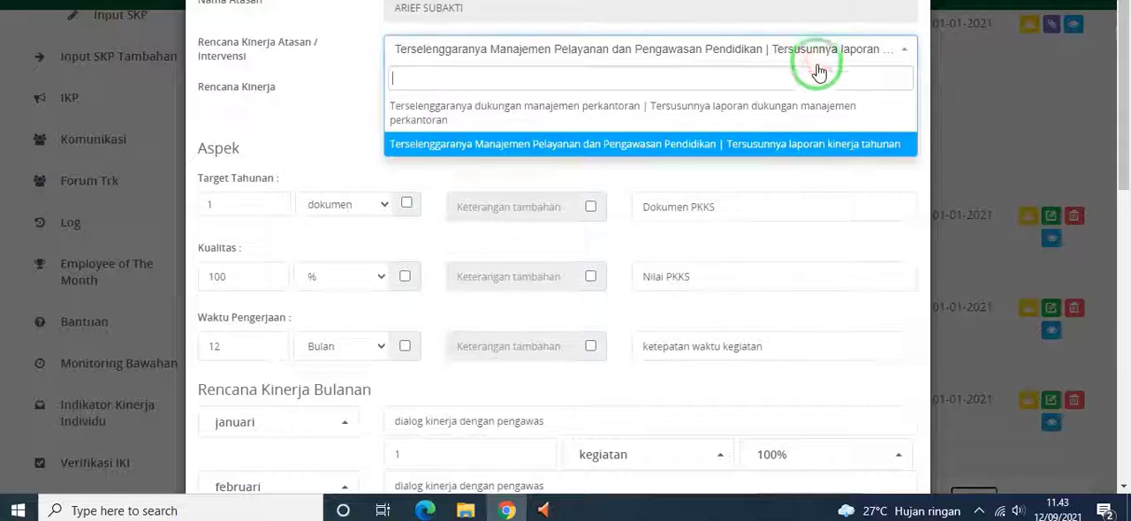
left_click(543, 146)
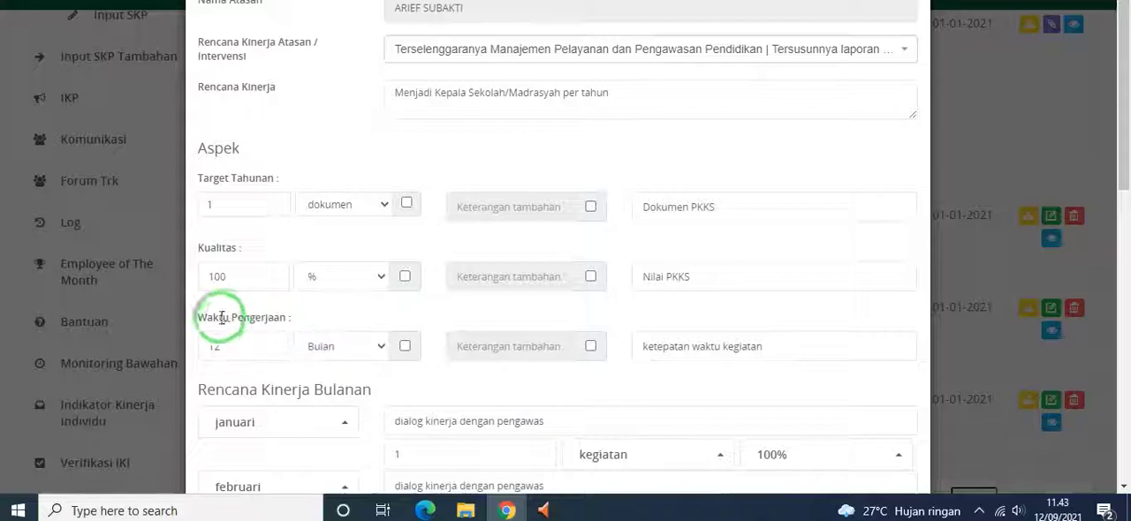
Review the annual targets and the January to December monthly plan rows, and close the form without saving
scroll(726, 371, "down", 1)
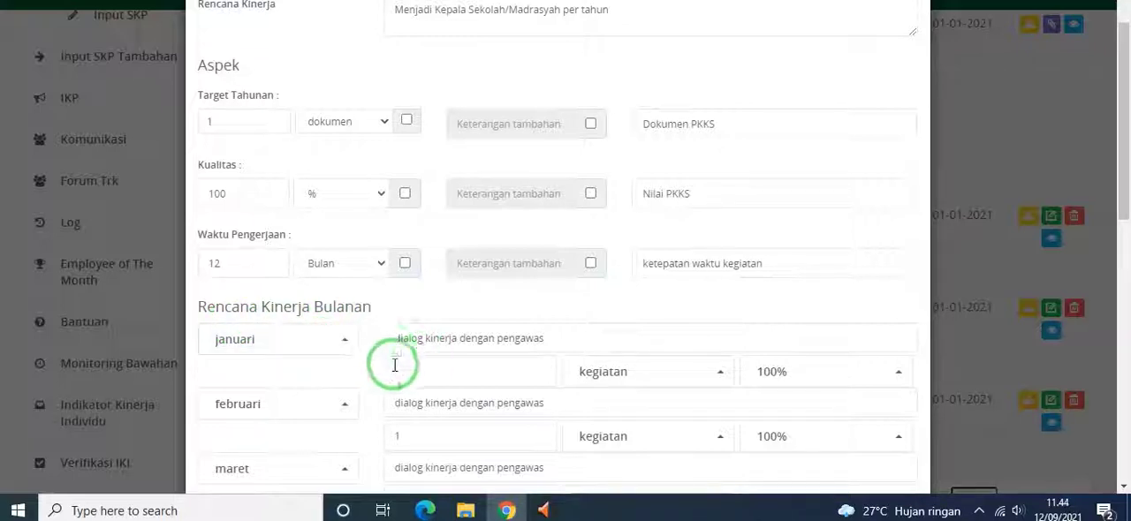
scroll(543, 354, "down", 1)
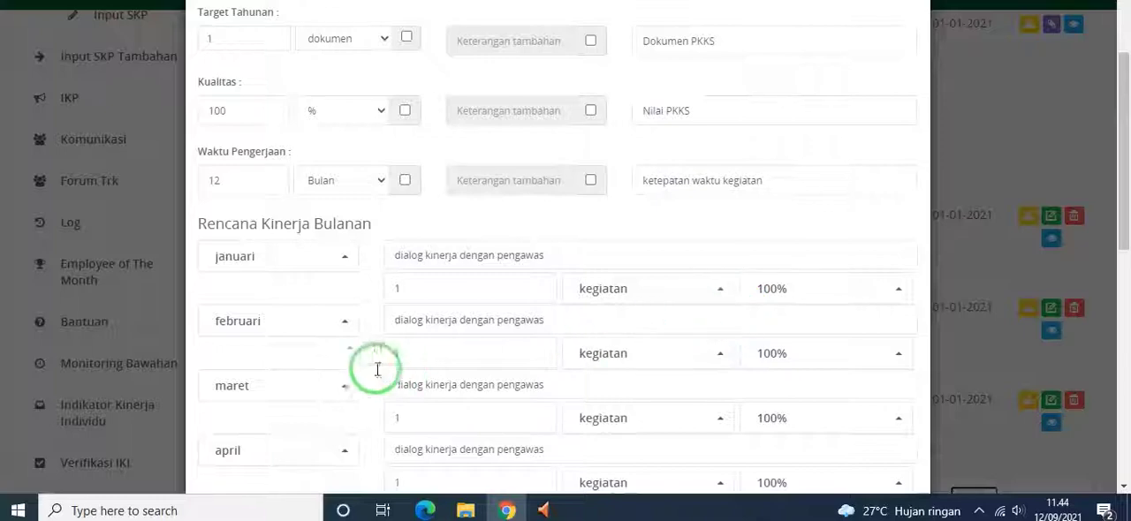
scroll(354, 402, "down", 2)
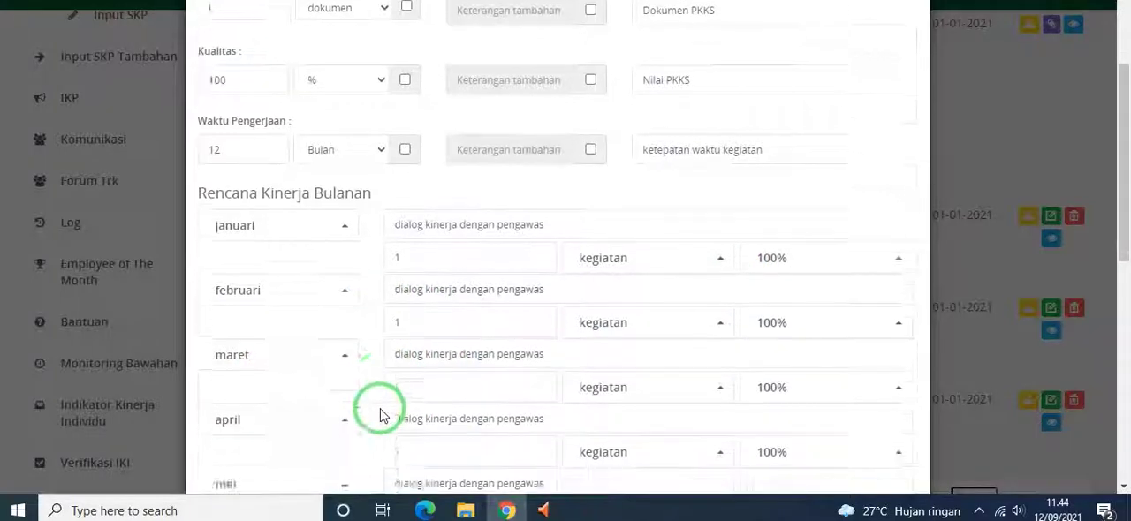
scroll(303, 360, "down", 4)
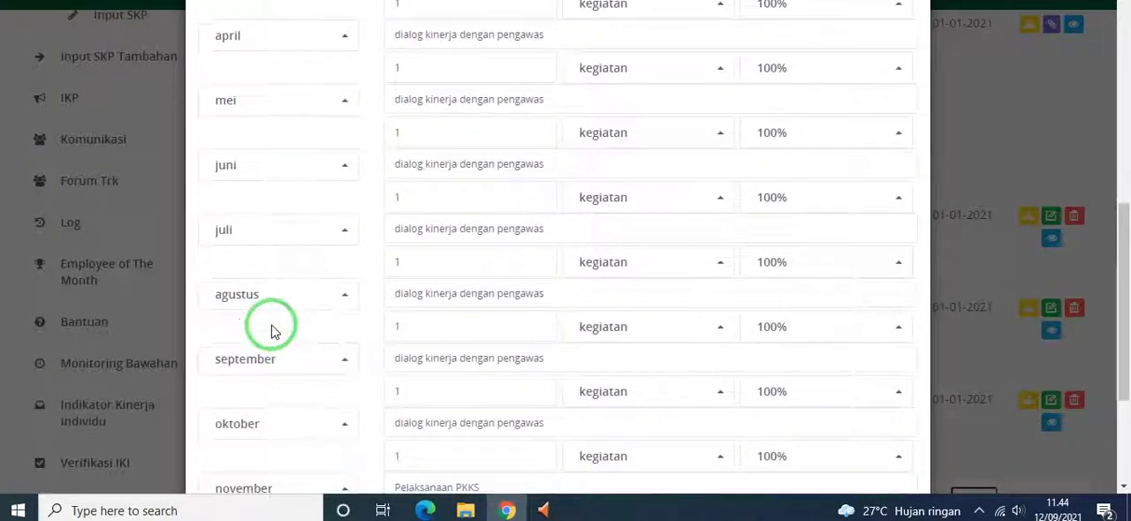
scroll(269, 327, "down", 2)
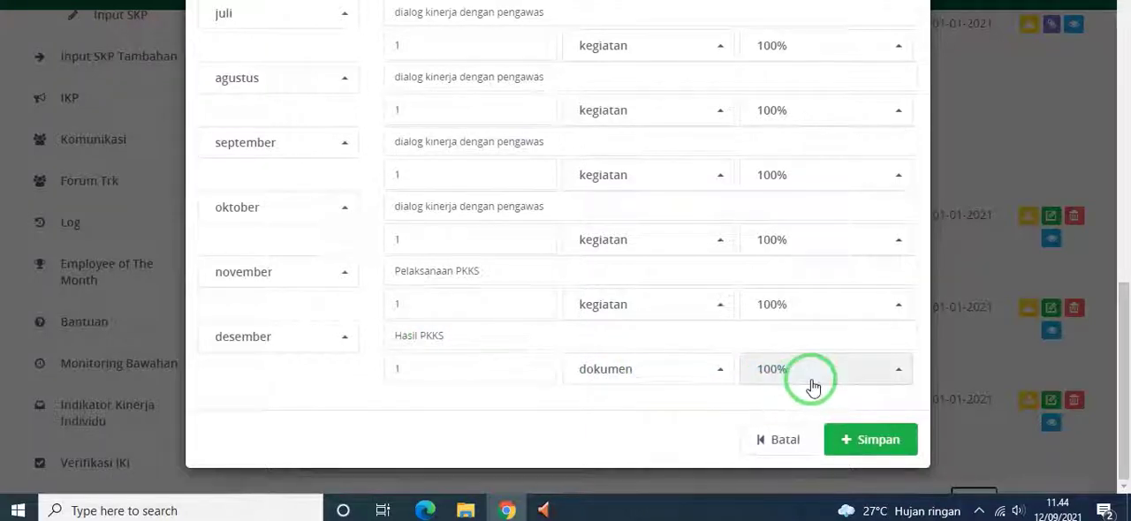
scroll(866, 282, "up", 10)
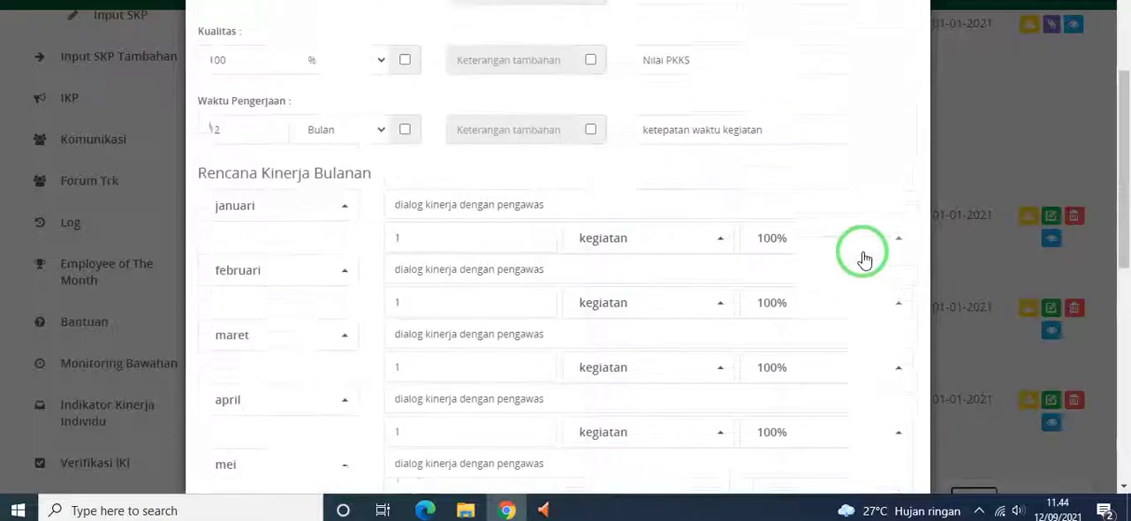
left_click(897, 7)
scroll(380, 265, "up", 3)
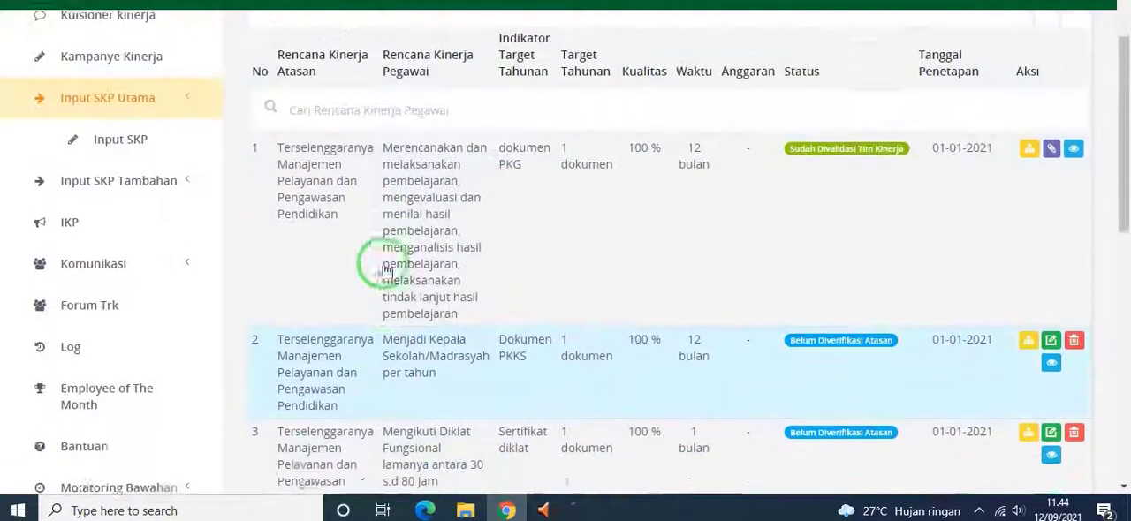
View the superior's plan options for "Mengikuti Diklat Fungsional lamanya antara 30 s.d 80 Jam" and close its edit form without changes
scroll(382, 270, "down", 1)
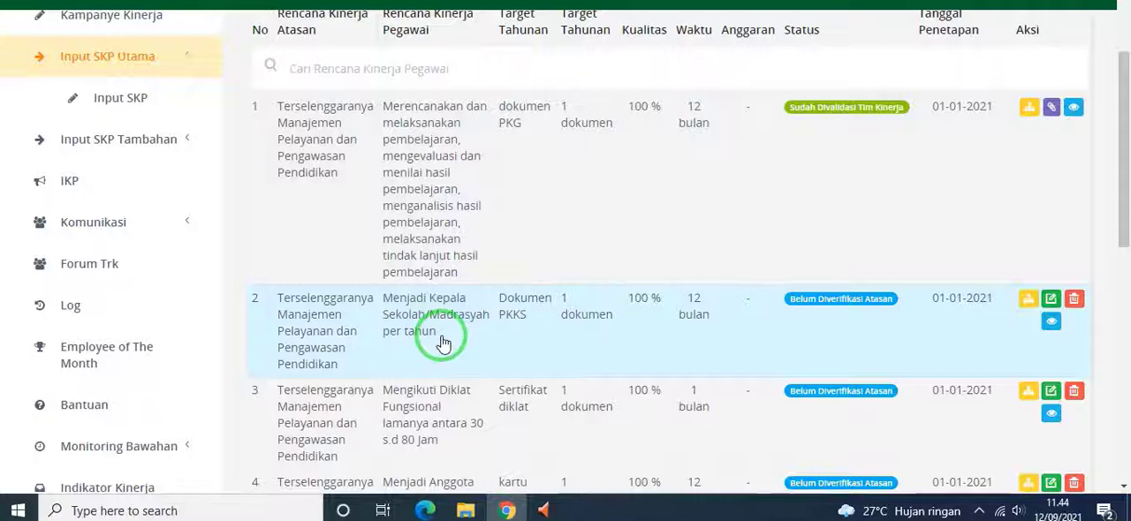
scroll(442, 343, "down", 1)
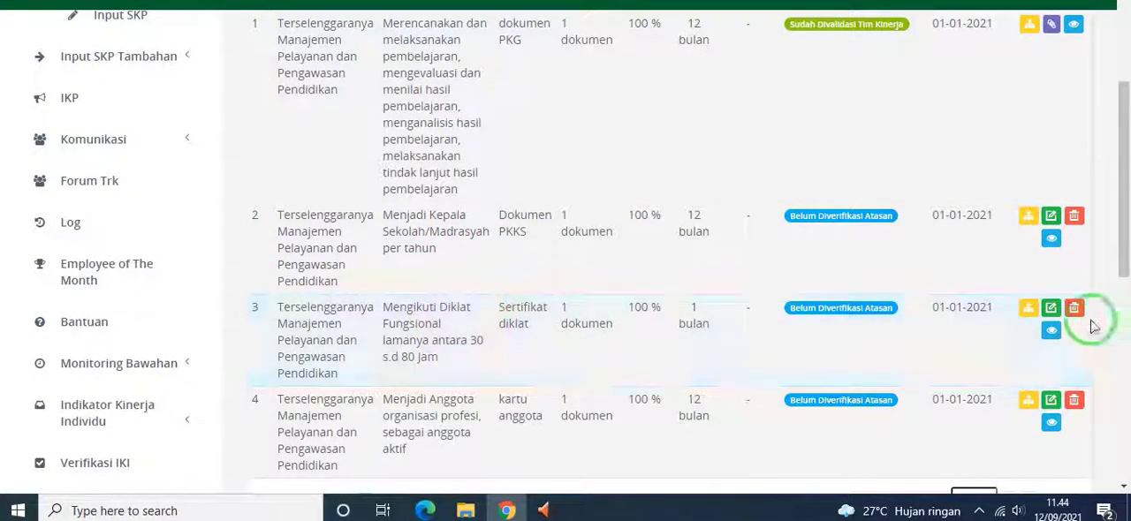
left_click(1050, 307)
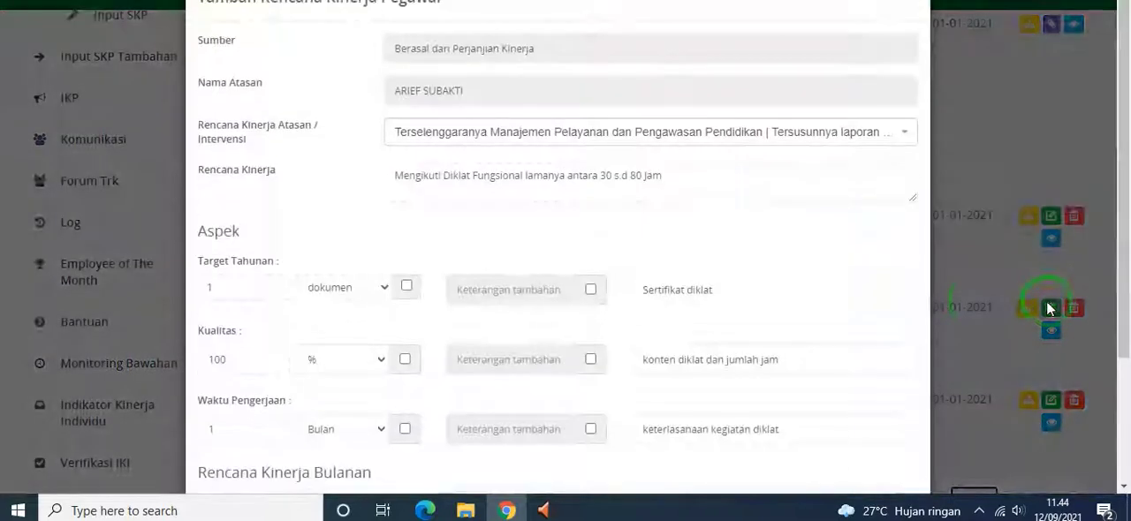
left_click(773, 138)
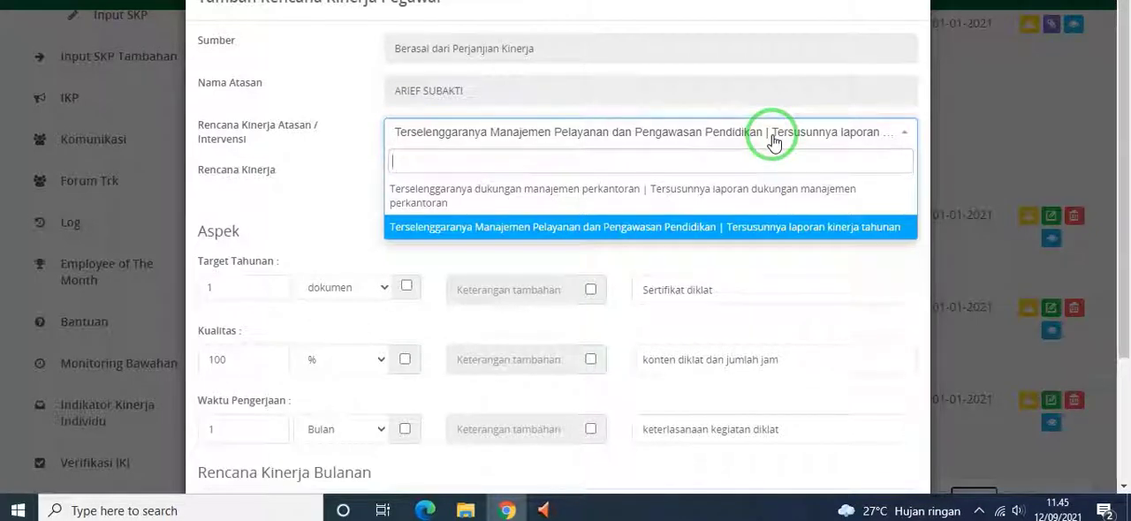
left_click(961, 131)
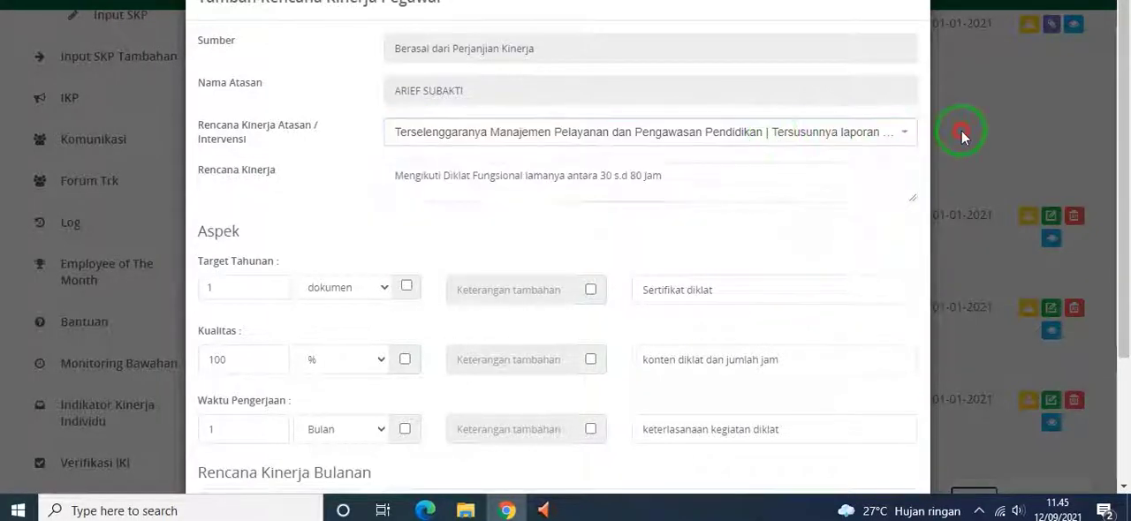
left_click(961, 131)
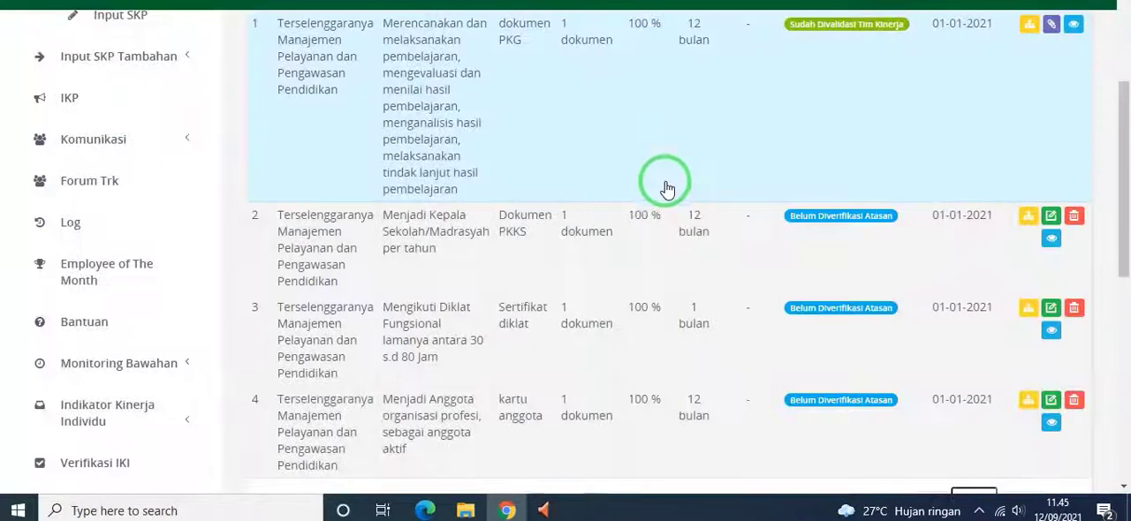
Correct the Waktu Pengerjaan indicator of the plan "Mengikuti Diklat Fungsional lamanya antara 30 s.d 80 Jam" to "keterlaksanaan kegiatan diklat" and save the plan
left_click(1050, 309)
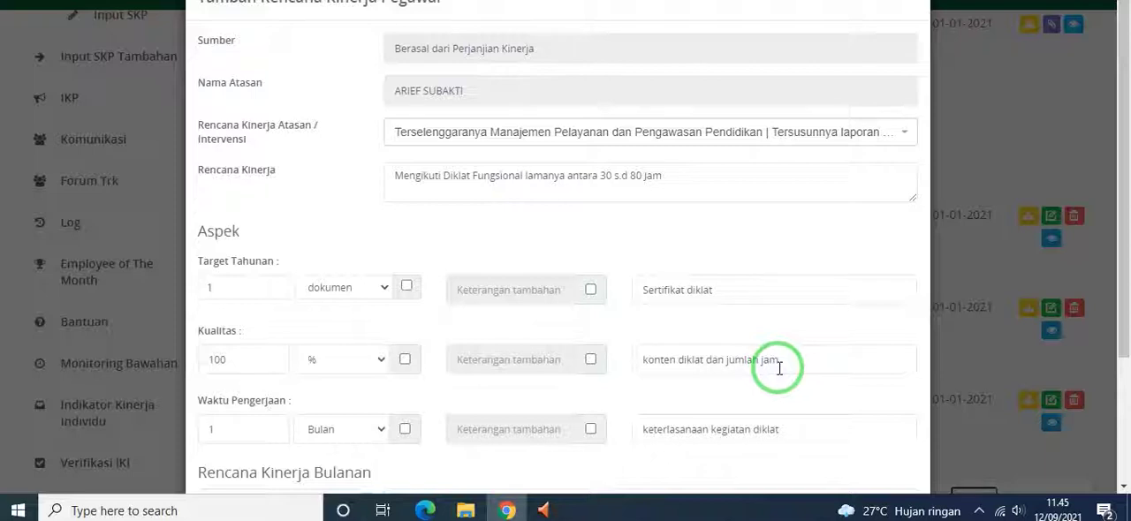
scroll(779, 368, "down", 1)
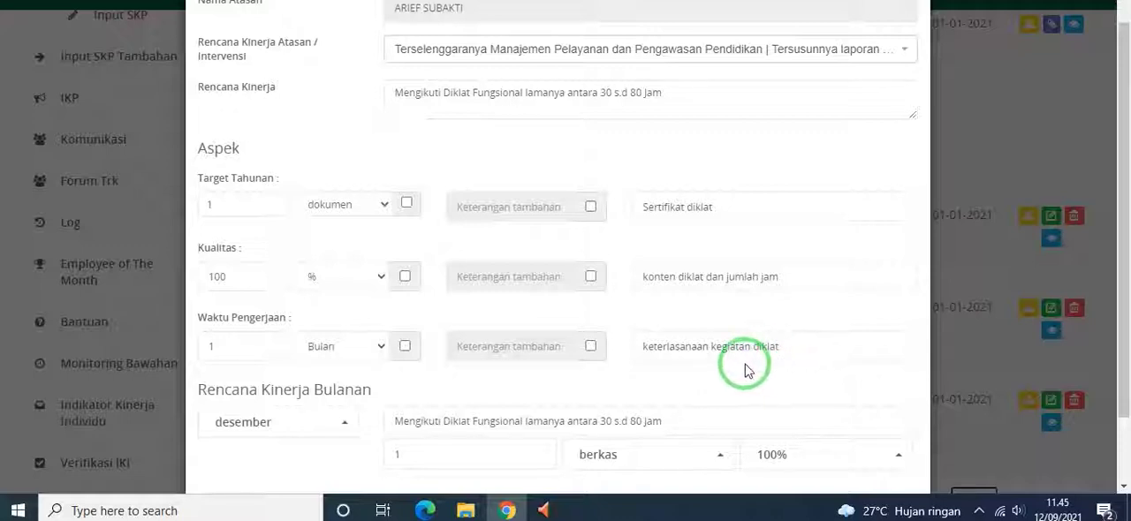
left_click(681, 345)
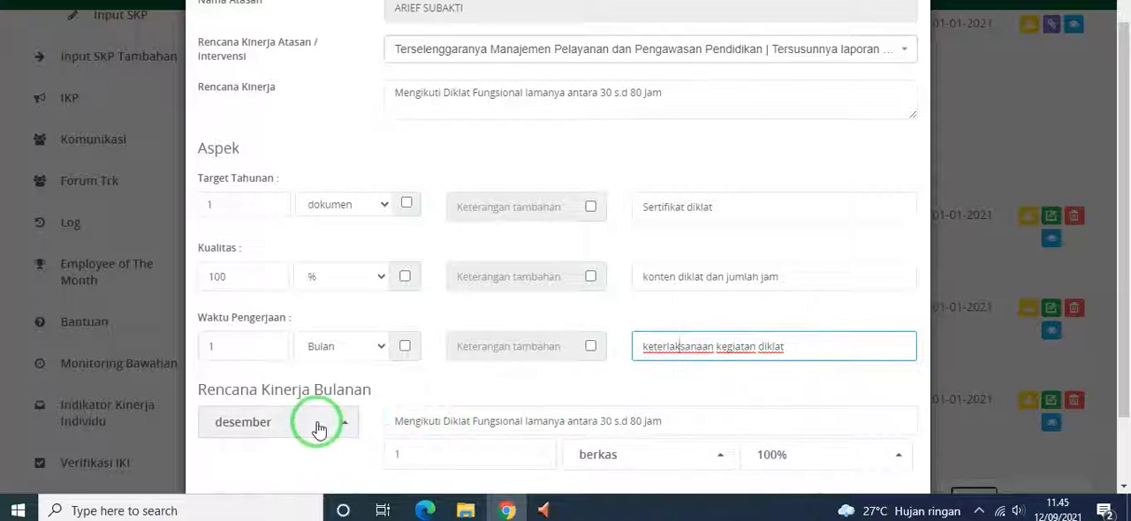
scroll(269, 402, "down", 1)
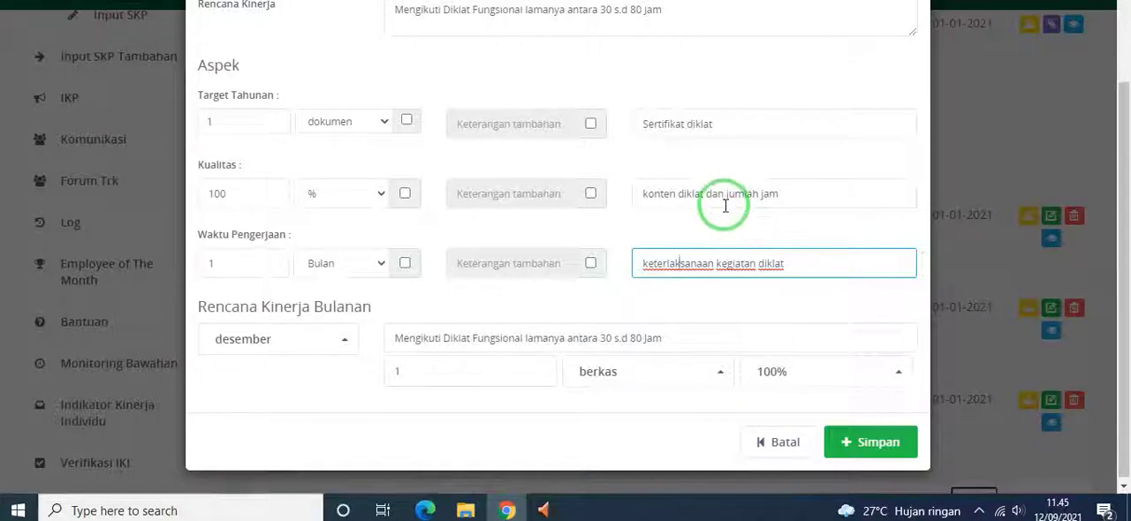
scroll(621, 310, "up", 2)
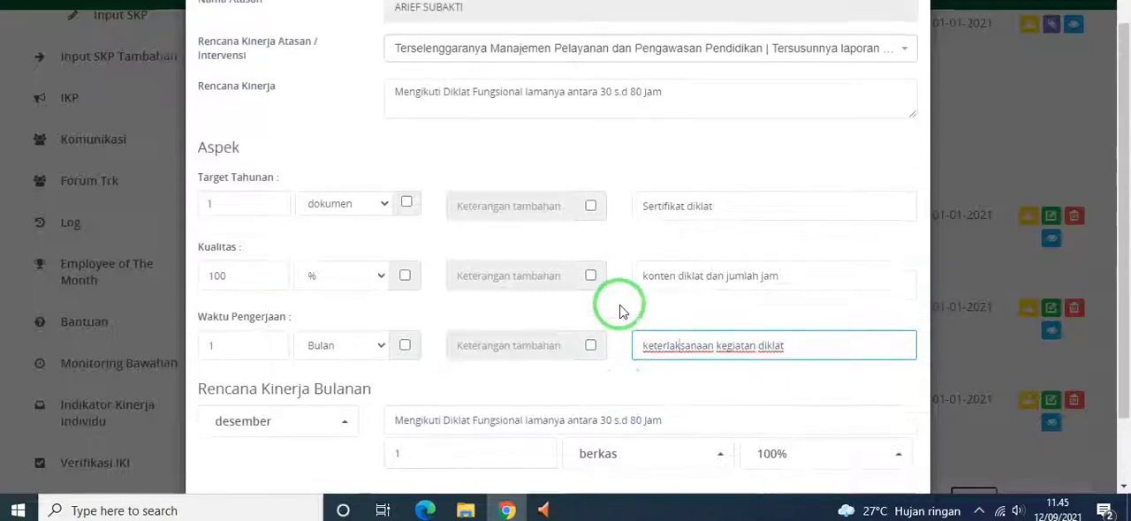
scroll(621, 311, "down", 2)
left_click(864, 438)
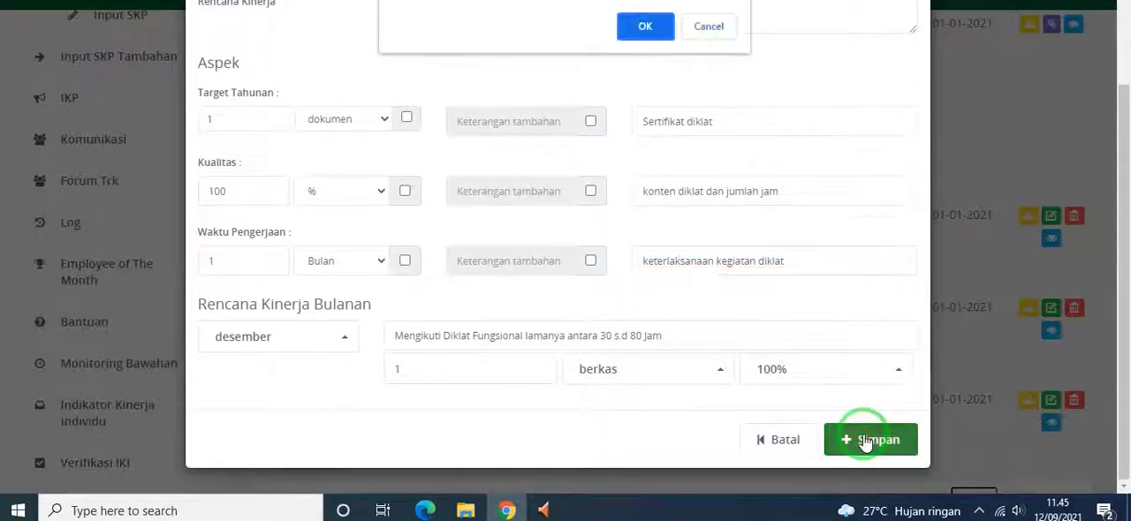
left_click(644, 28)
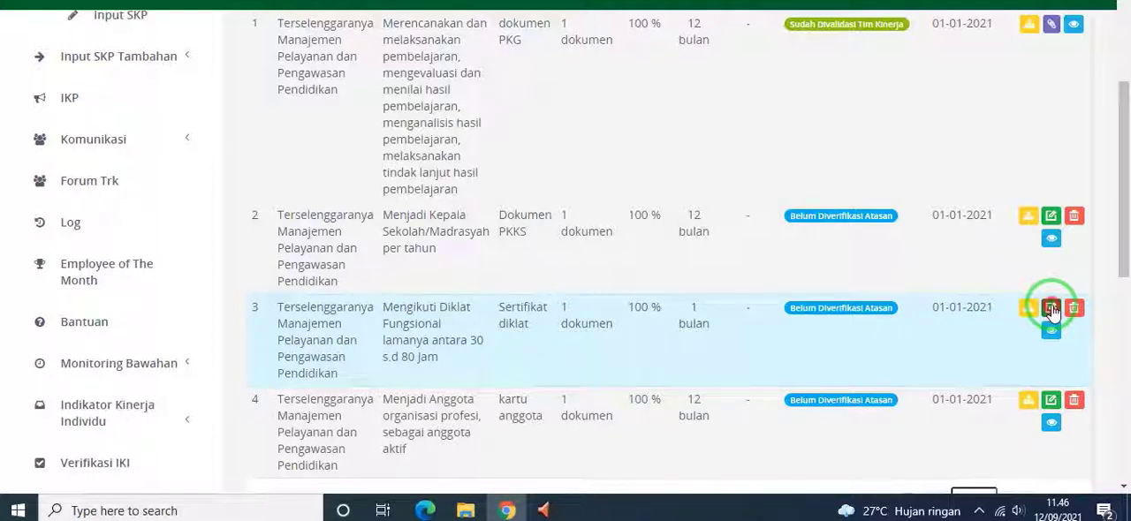
Reopen the Diklat Fungsional plan, check its targets and December monthly row, and close the form without changes
left_click(1052, 309)
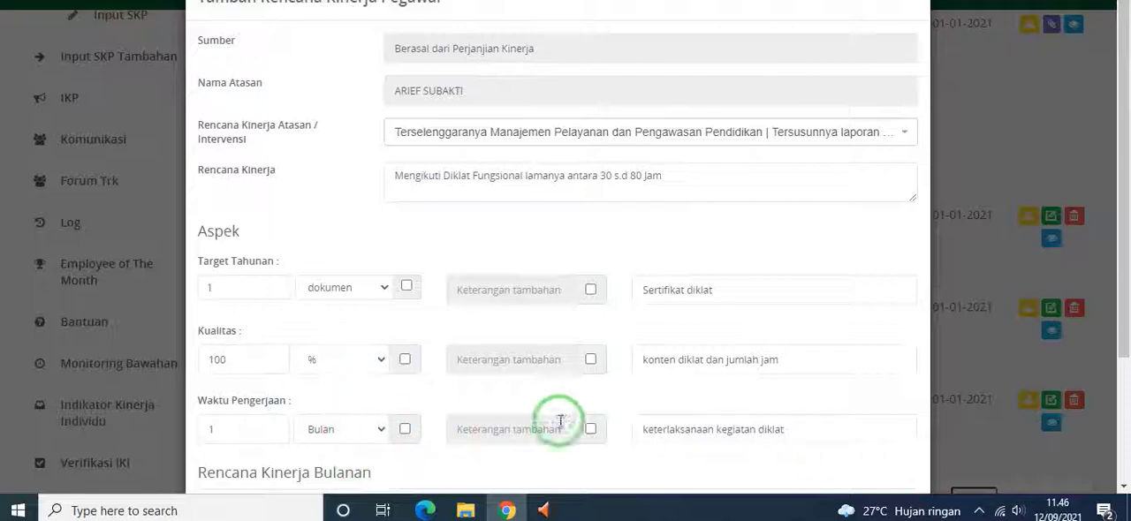
scroll(531, 405, "down", 2)
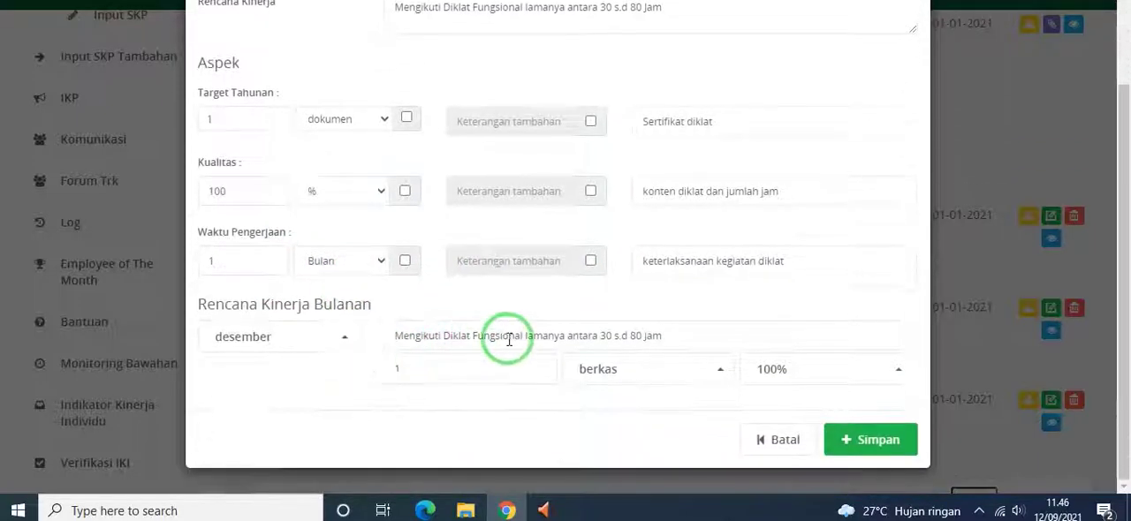
scroll(505, 340, "up", 2)
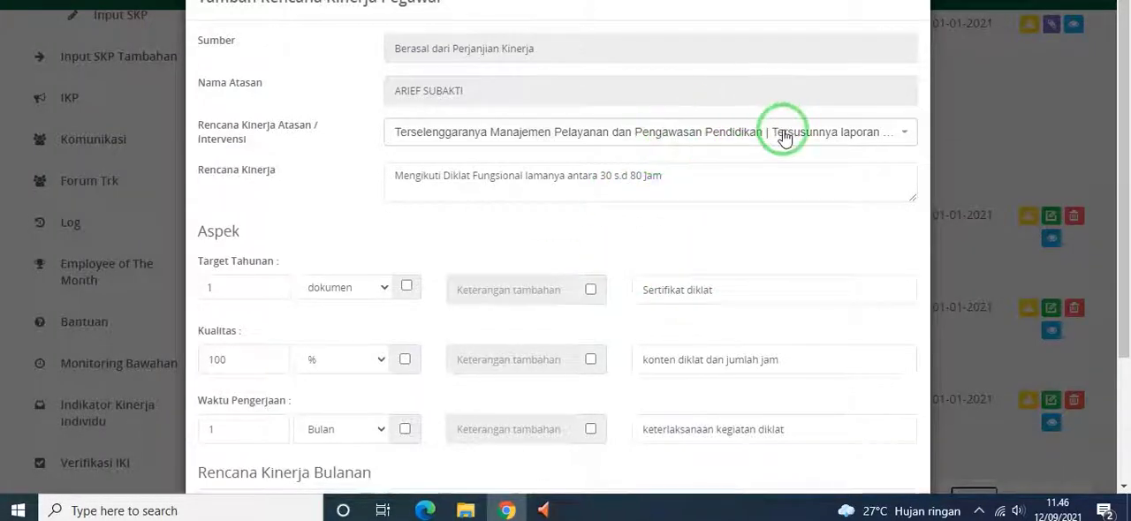
left_click(903, 5)
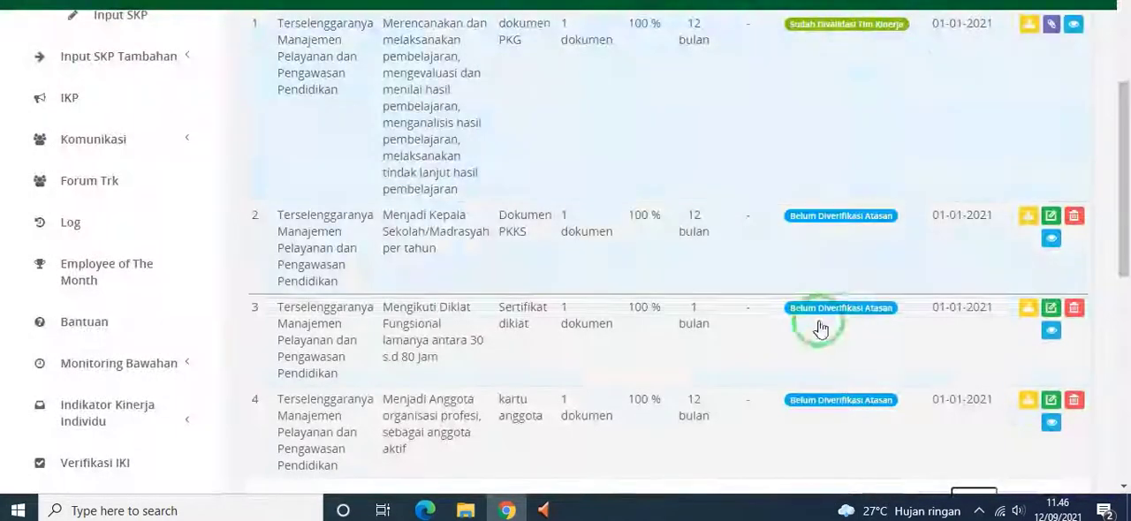
Review the annual targets, indicators and monthly rows of the plan "Menjadi Anggota organisasi profesi, sebagai anggota aktif" and save the plan
scroll(760, 304, "up", 2)
scroll(753, 297, "down", 1)
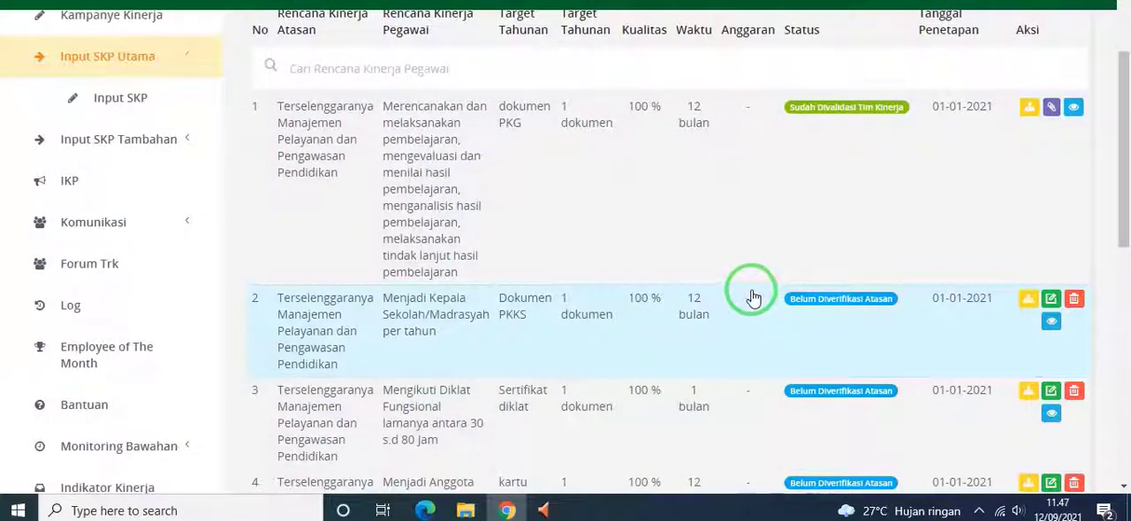
scroll(575, 336, "down", 2)
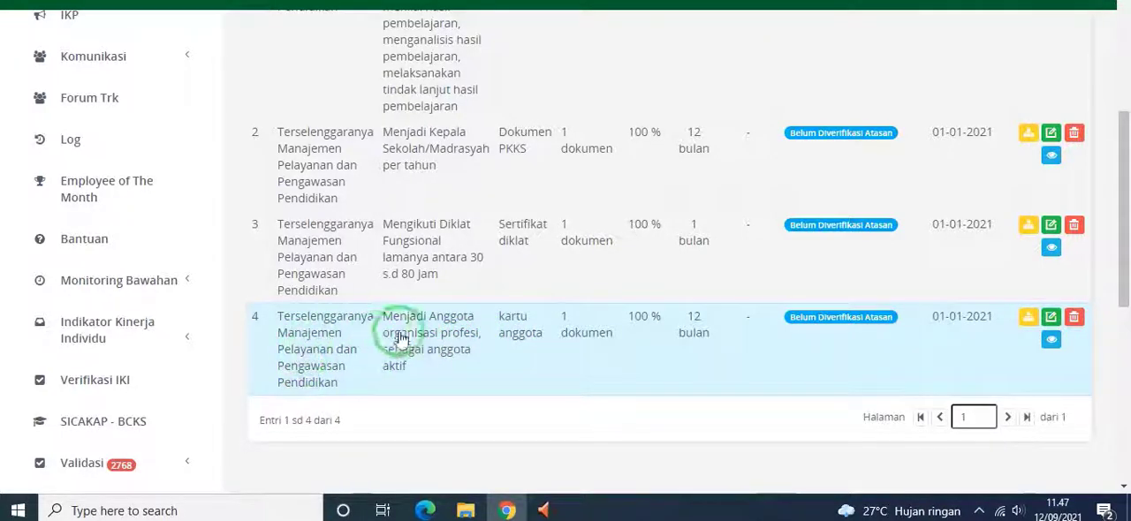
left_click(1052, 317)
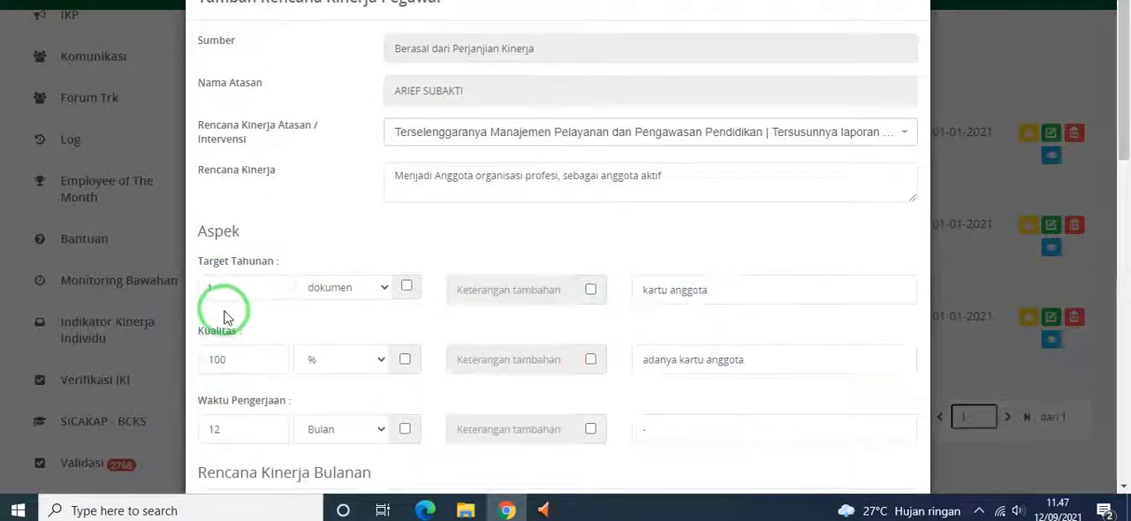
scroll(743, 362, "down", 1)
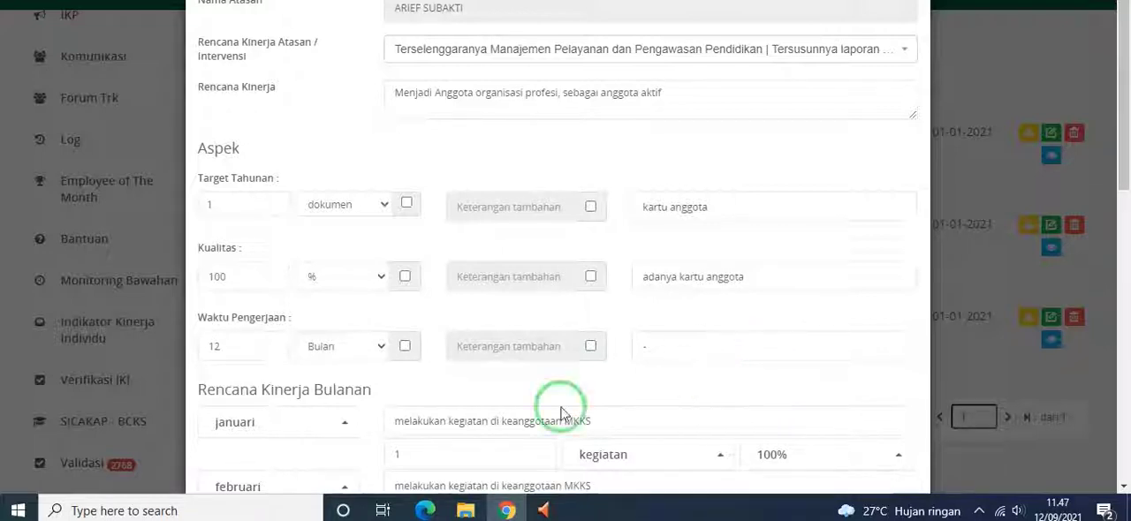
scroll(433, 389, "down", 1)
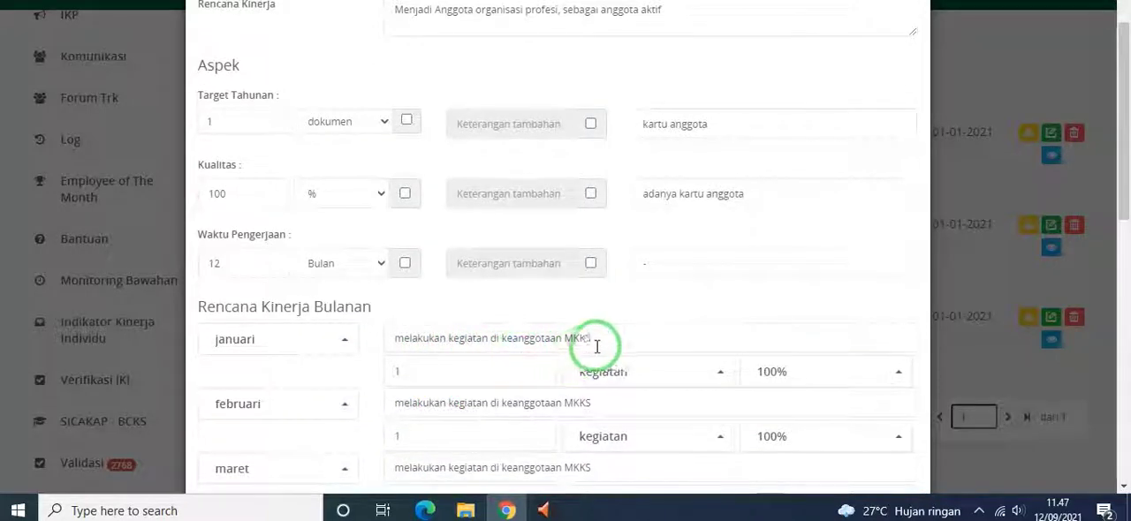
scroll(629, 394, "down", 1)
scroll(629, 393, "down", 2)
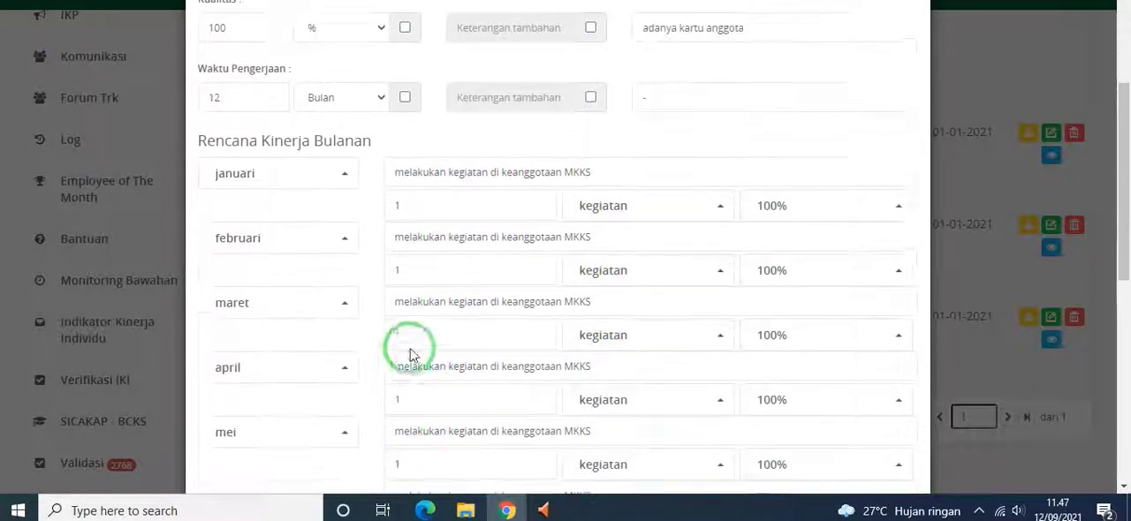
scroll(505, 308, "down", 2)
scroll(503, 309, "down", 5)
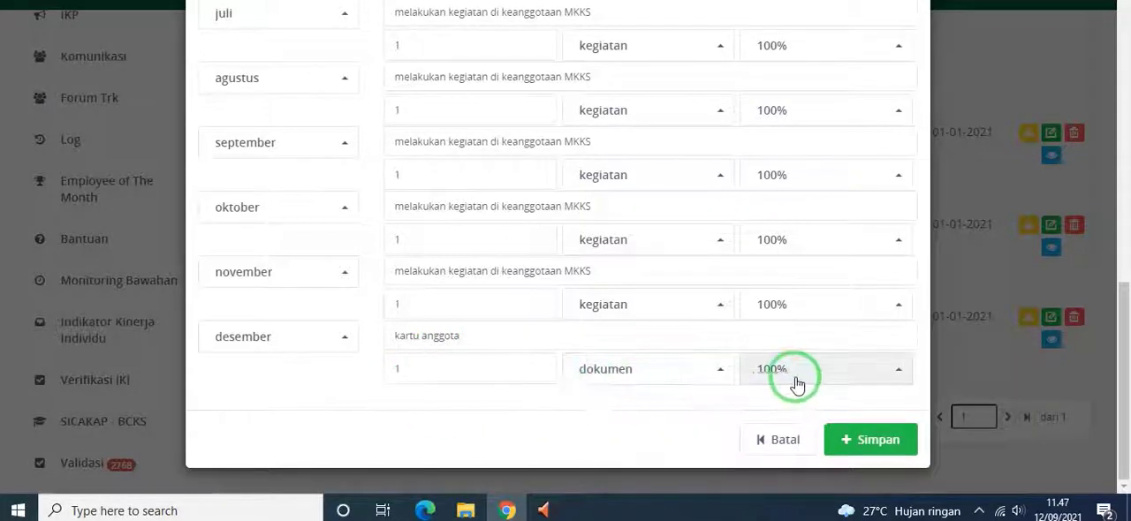
left_click(867, 442)
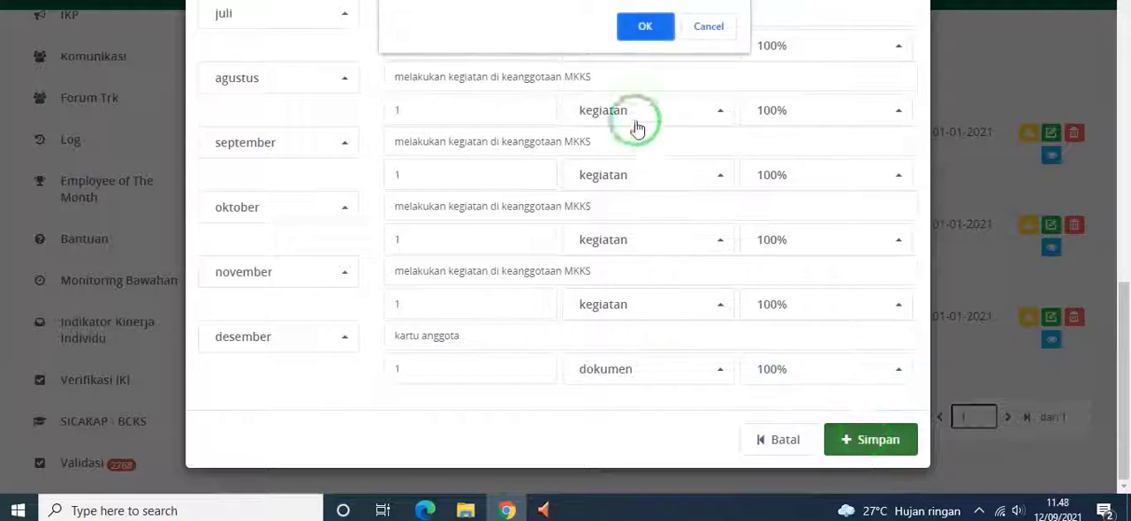
left_click(642, 24)
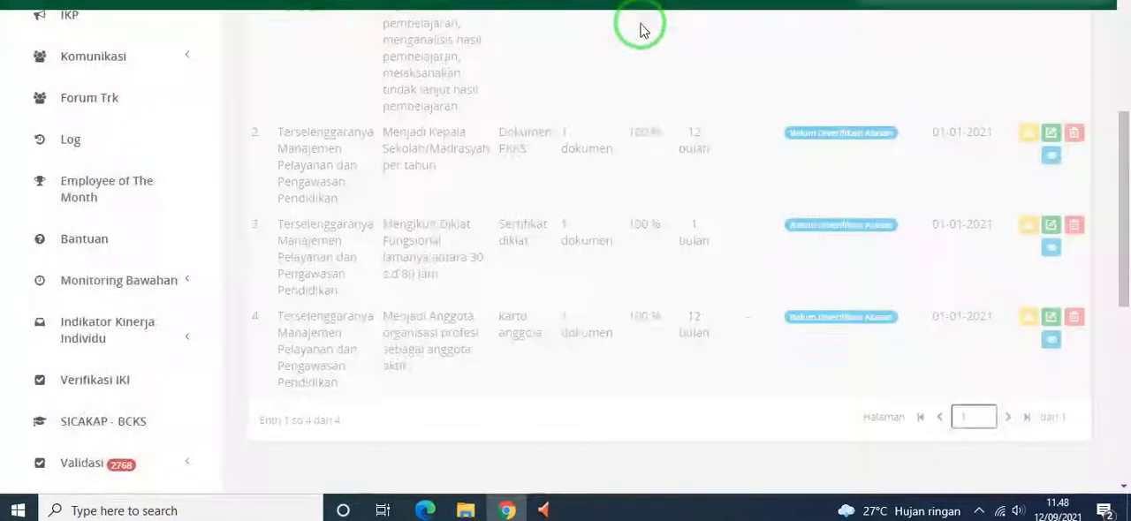
Examine the four employee performance plans in the list, comparing their targets and verification statuses
scroll(556, 240, "up", 2)
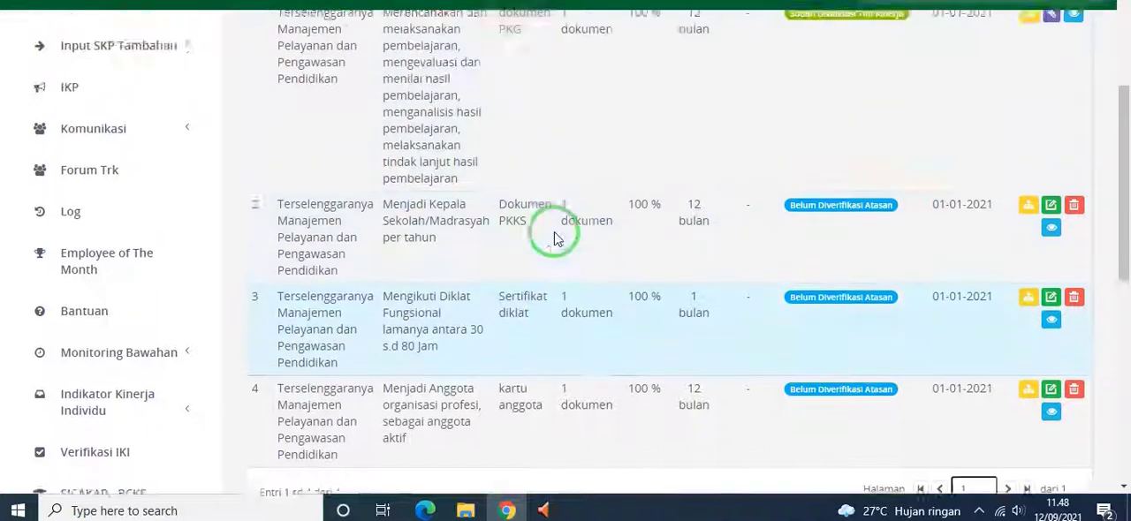
scroll(555, 241, "down", 1)
scroll(556, 241, "up", 1)
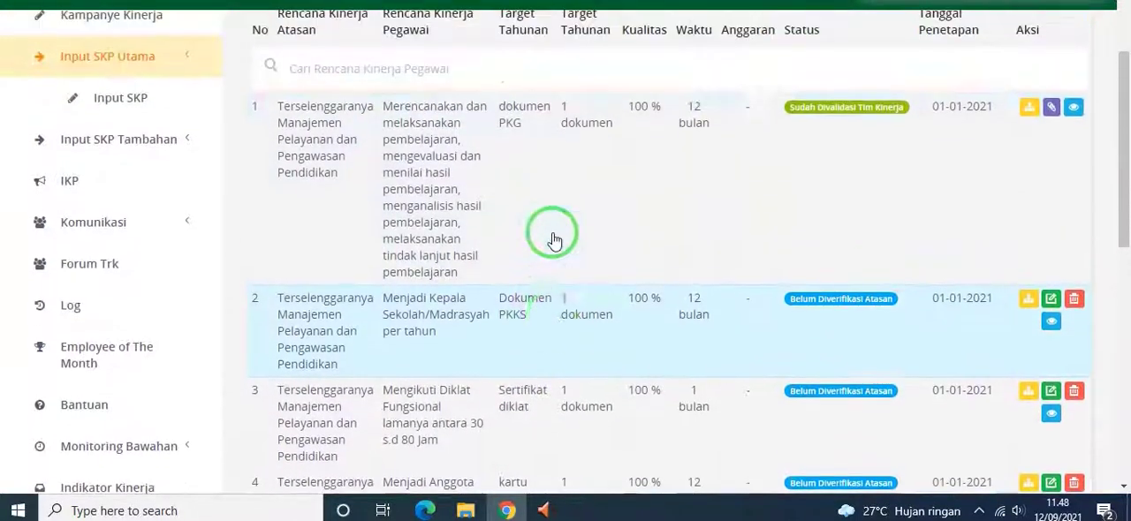
scroll(556, 241, "down", 1)
scroll(539, 241, "up", 1)
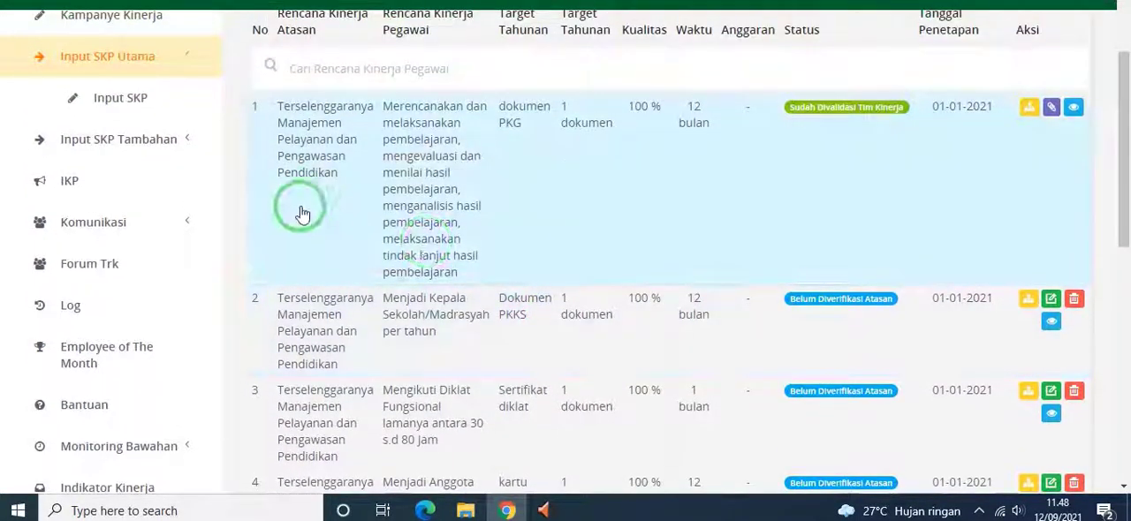
scroll(320, 205, "down", 1)
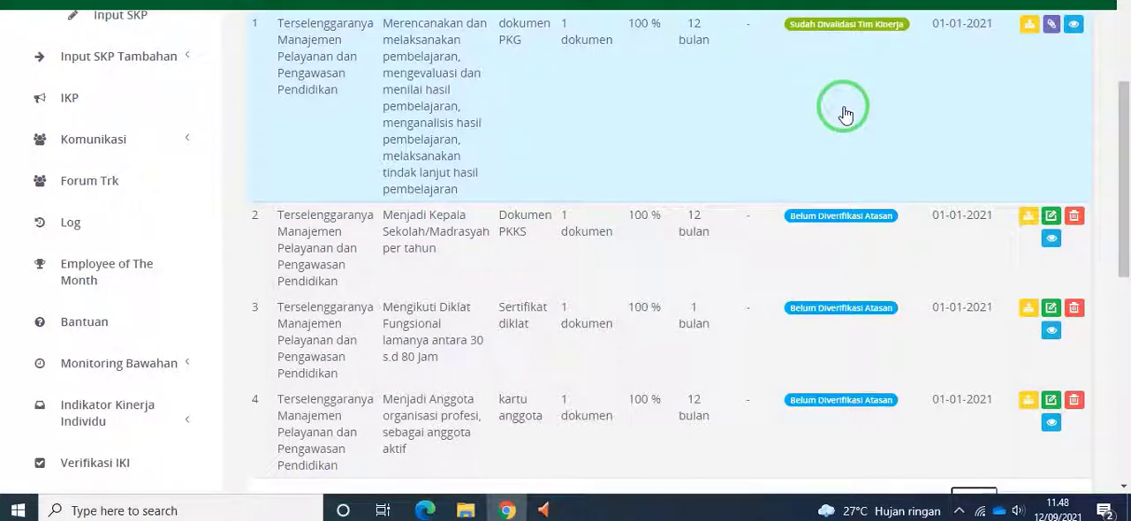
scroll(846, 110, "up", 1)
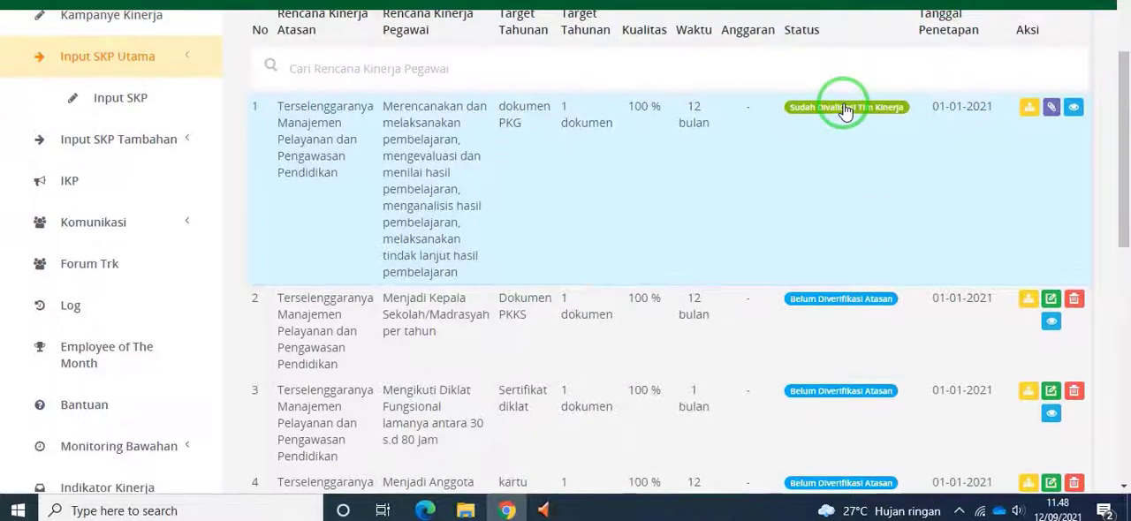
Copy the first plan's description into the Butir field of its Angka Kredit form, and close the form without saving
left_click(1051, 110)
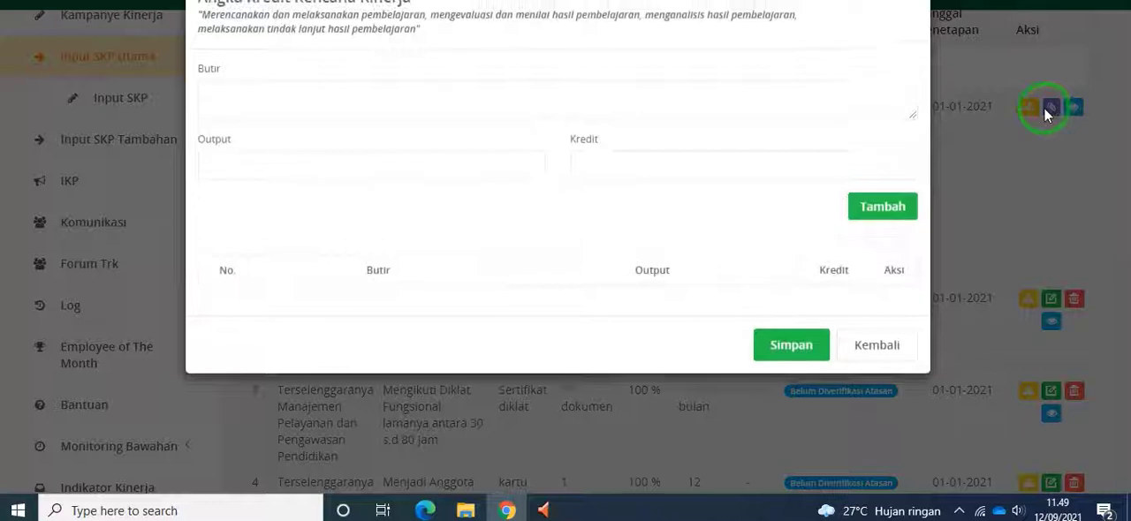
left_click(231, 100)
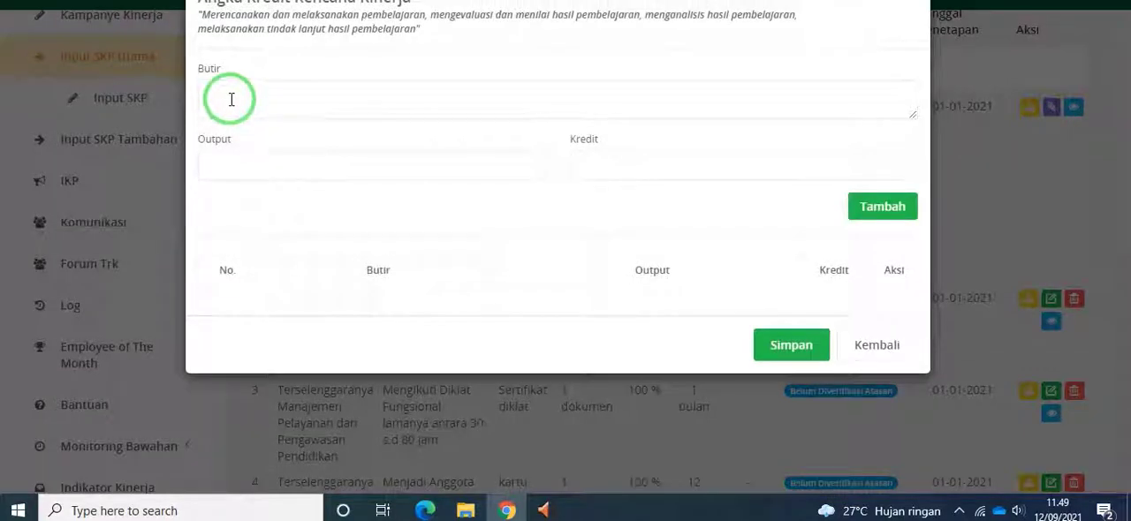
left_click_drag(200, 13, 468, 30)
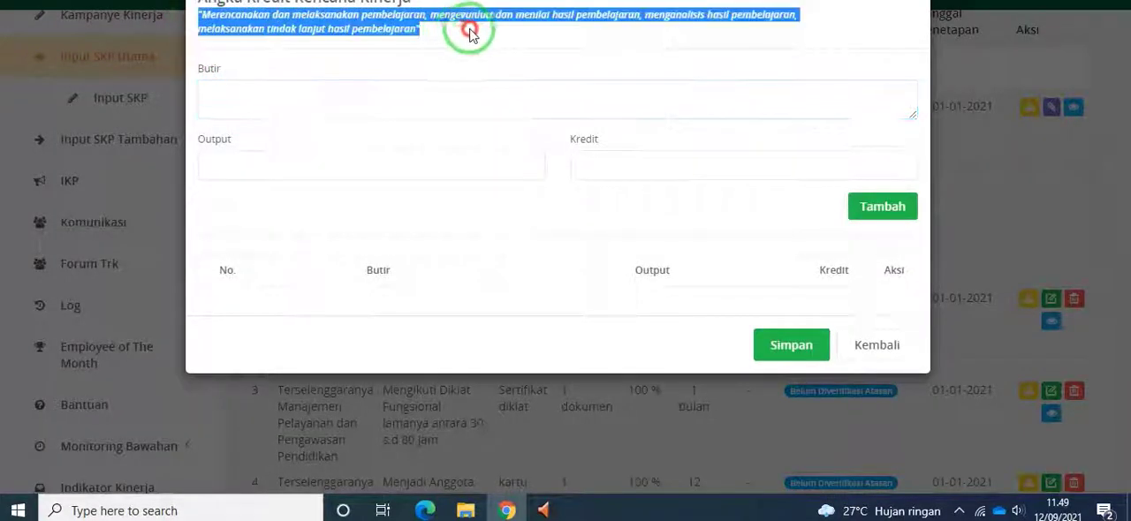
right_click(343, 24)
left_click(373, 35)
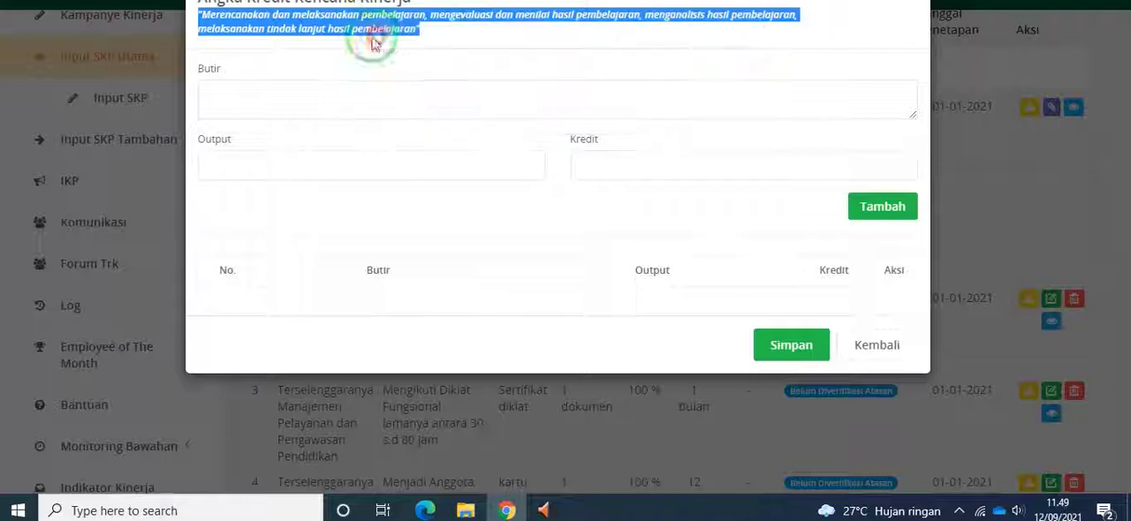
left_click(307, 96)
key("ctrl+v")
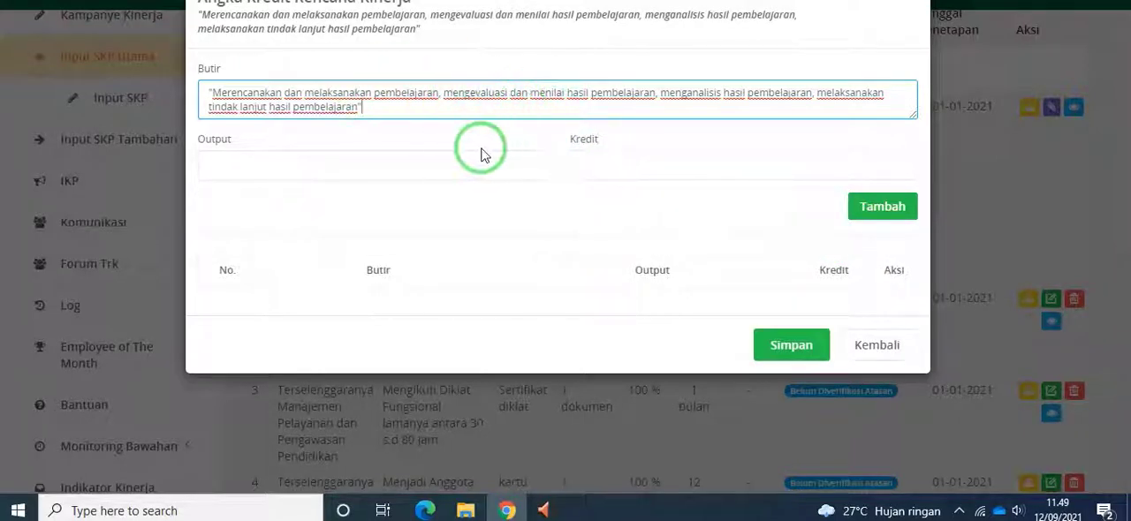
left_click(897, 349)
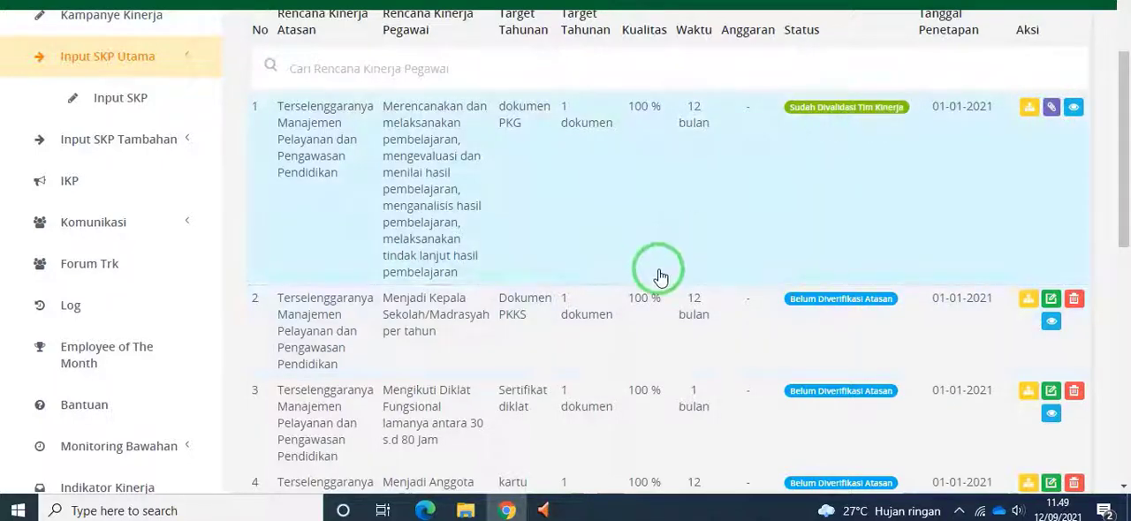
scroll(660, 276, "down", 1)
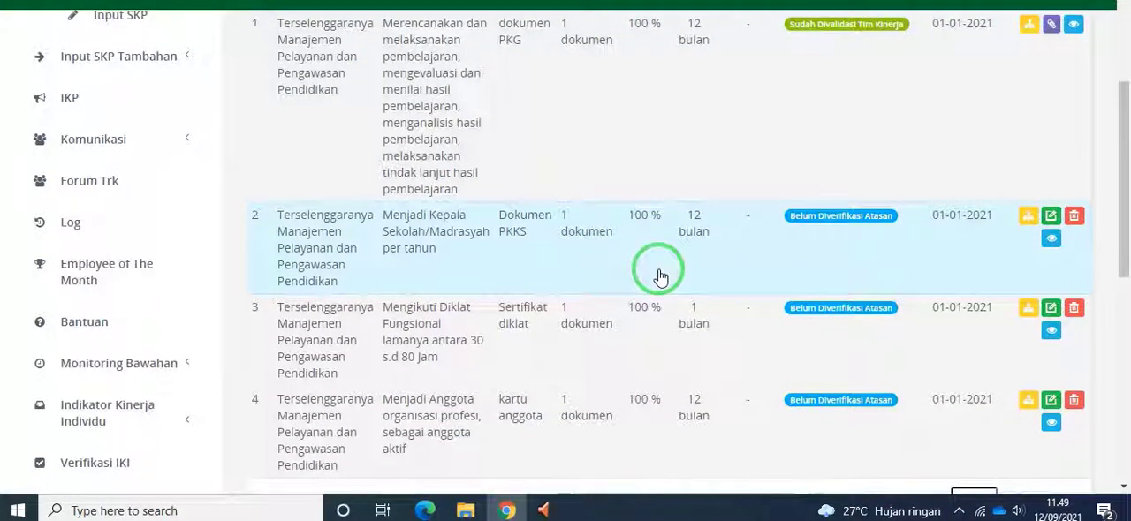